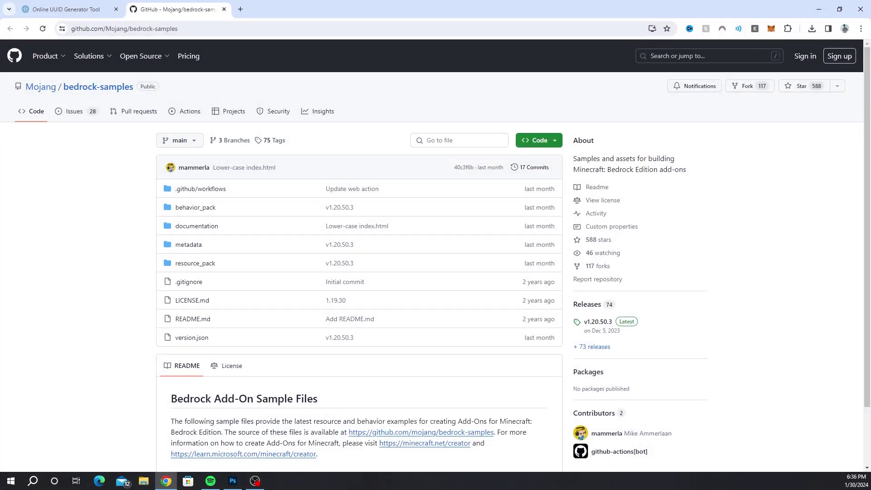
- Download the Mojang bedrock-samples main-branch ZIP (84.7 MB) from GitHub and restore the browser window
{"action": "key", "text": "alt+Tab"}
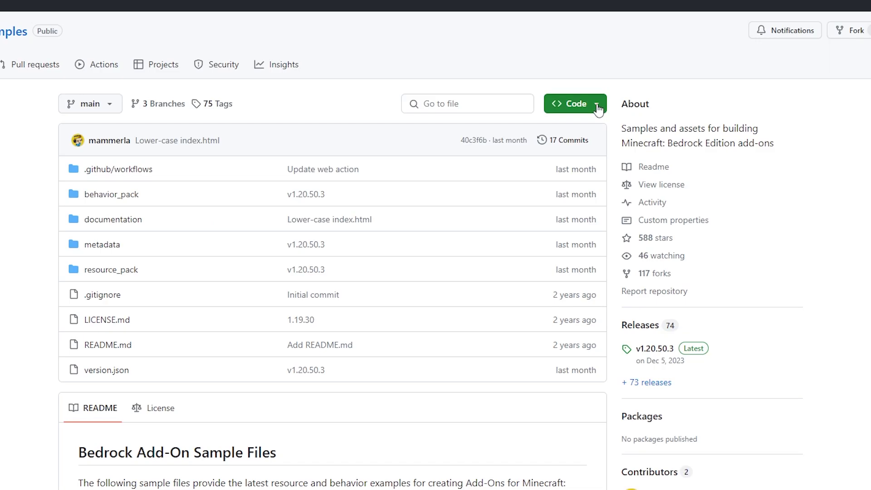
{"action": "left_click", "coordinate": [550, 142]}
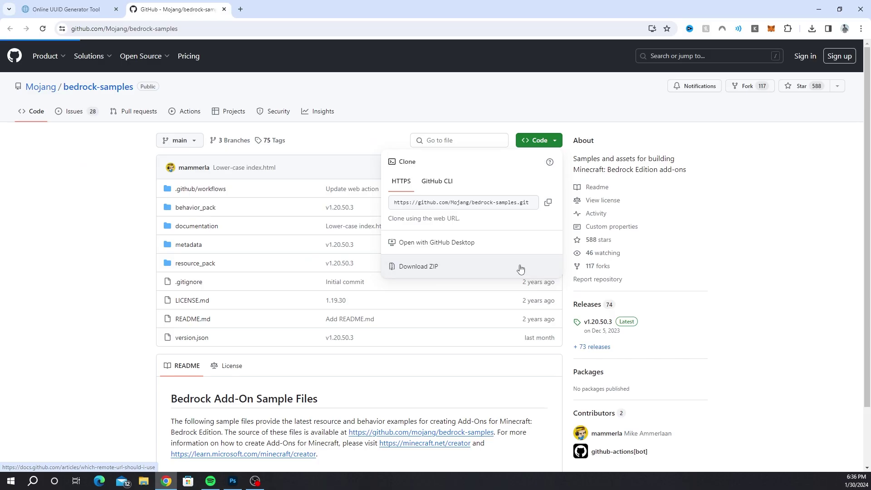
{"action": "left_click", "coordinate": [520, 269]}
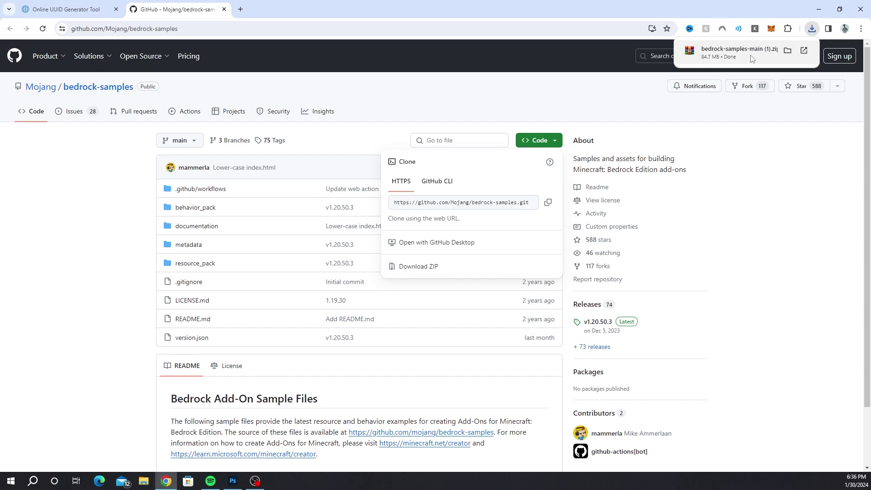
{"action": "double_click", "coordinate": [734, 7]}
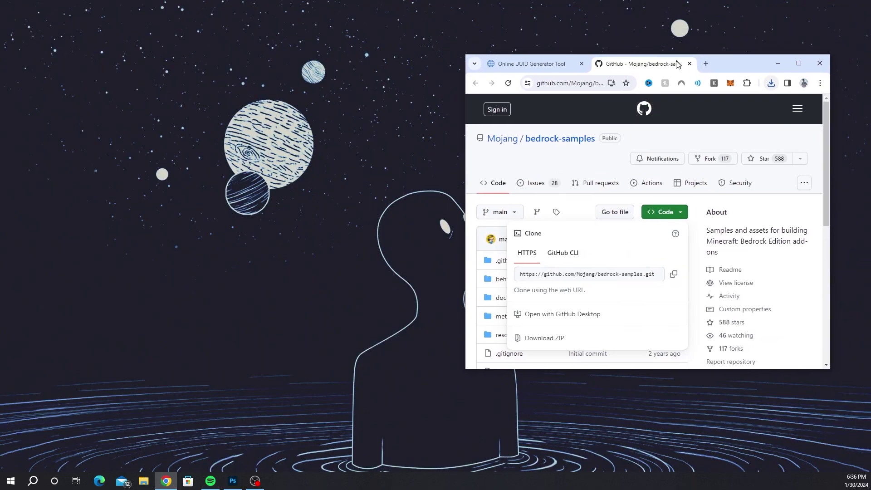
- Create a new desktop folder named normalpack
{"action": "left_click", "coordinate": [751, 102]}
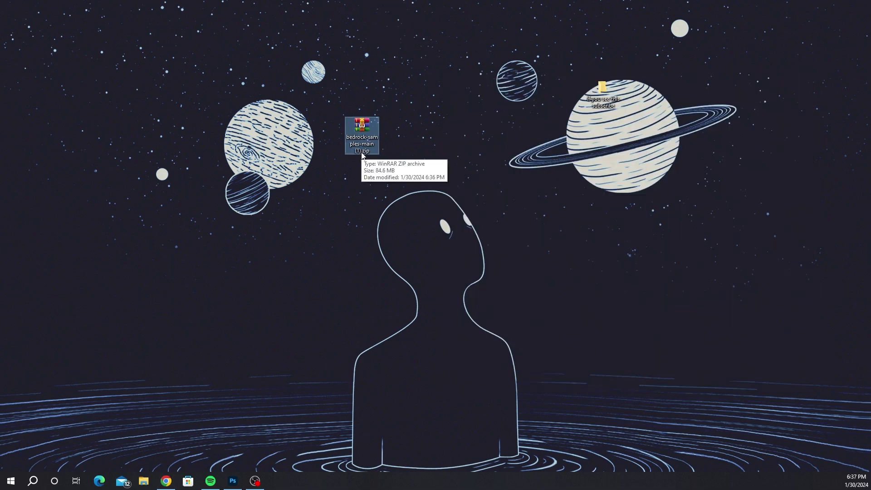
{"action": "right_click", "coordinate": [358, 90]}
{"action": "mouse_move", "coordinate": [402, 179]}
{"action": "left_click", "coordinate": [481, 178]}
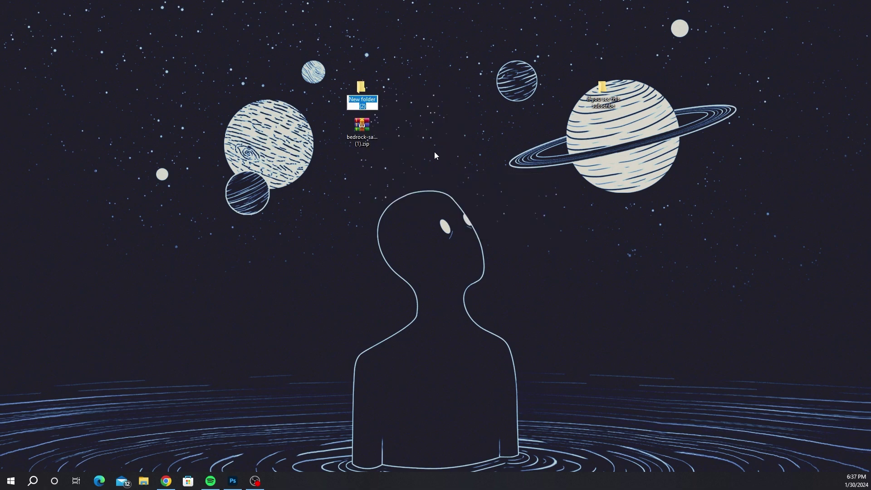
{"action": "type", "text": "normalpack"}
{"action": "key", "text": "Return"}
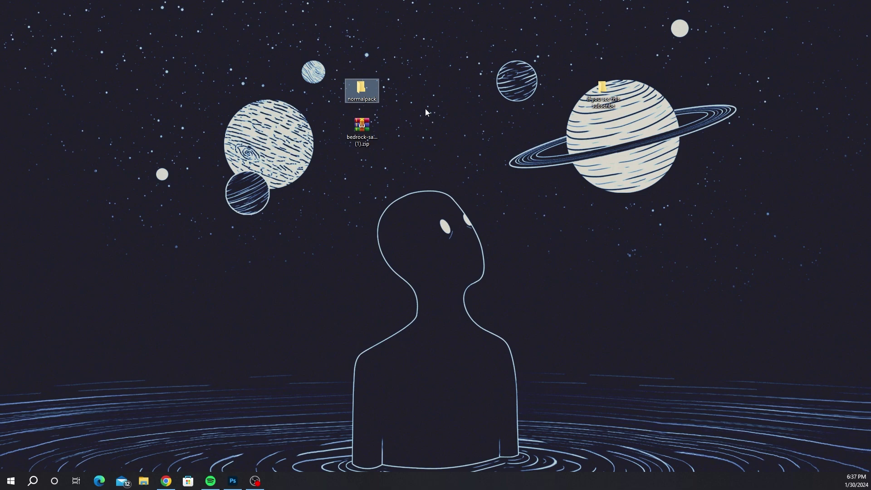
- Move the bedrock-samples ZIP into normalpack and extract it there with Extract Here
{"action": "left_click", "coordinate": [363, 132]}
{"action": "left_click_drag", "start_coordinate": [364, 135], "coordinate": [365, 90]}
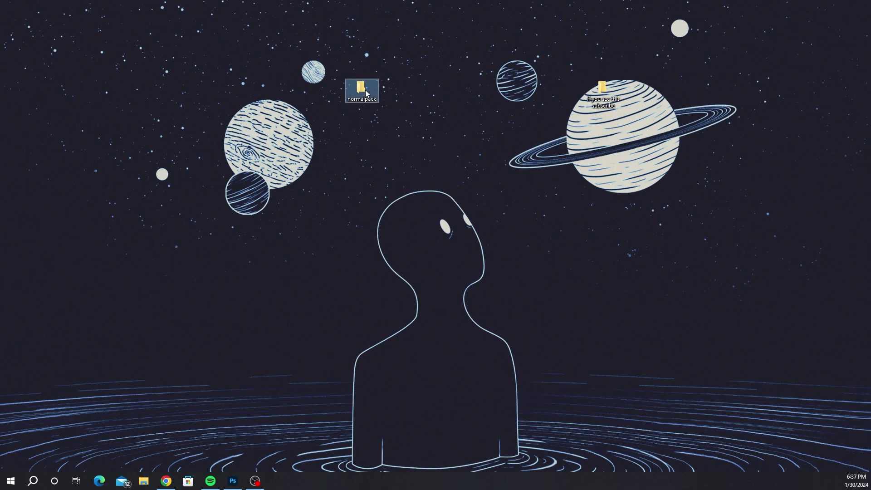
{"action": "double_click", "coordinate": [366, 90]}
{"action": "right_click", "coordinate": [253, 137]}
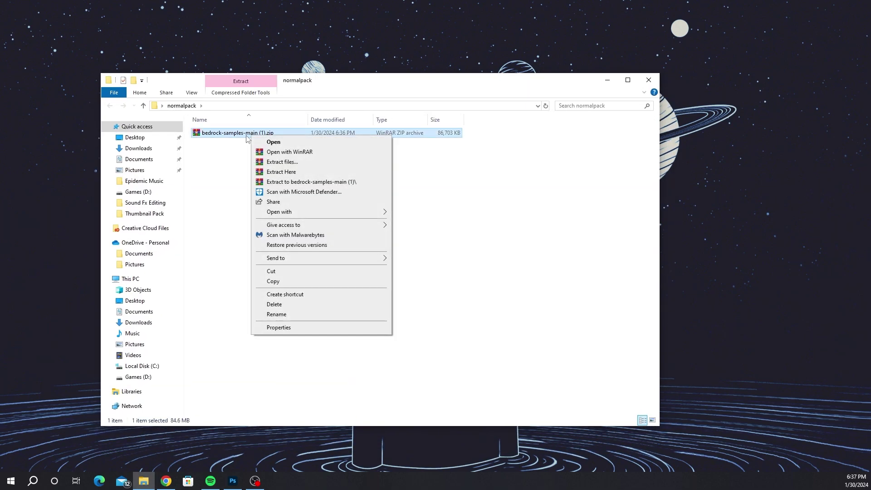
{"action": "left_click", "coordinate": [285, 175]}
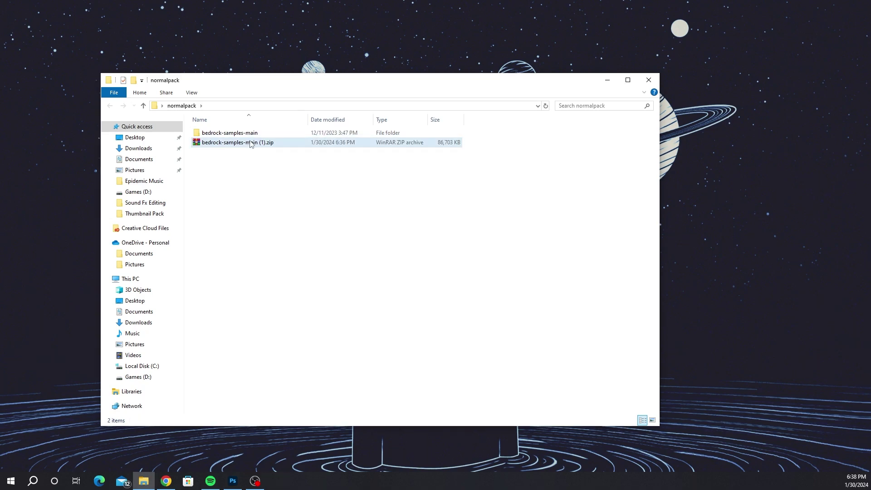
{"action": "left_click_drag", "start_coordinate": [561, 83], "coordinate": [440, 79]}
{"action": "left_click_drag", "start_coordinate": [546, 164], "coordinate": [277, 163]}
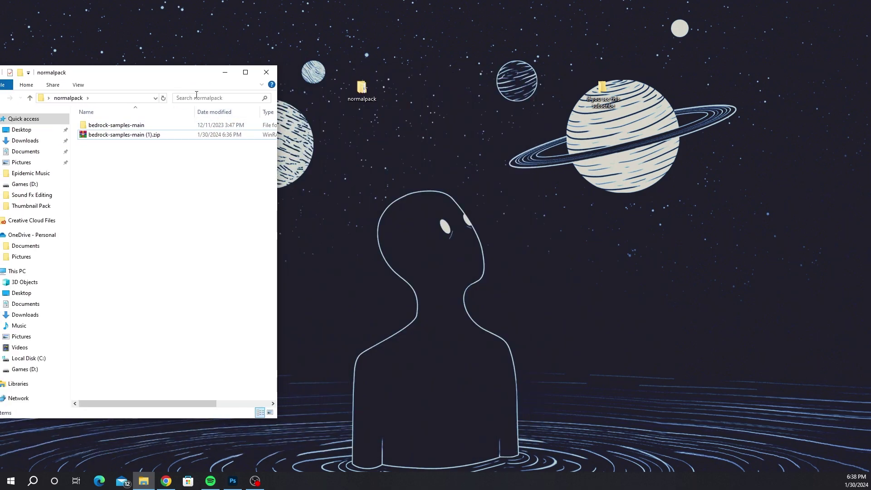
- Create a second desktop folder named gabepack and open it
{"action": "left_click_drag", "start_coordinate": [177, 78], "coordinate": [190, 71]}
{"action": "left_click", "coordinate": [362, 89]}
{"action": "right_click", "coordinate": [401, 94]}
{"action": "mouse_move", "coordinate": [445, 185]}
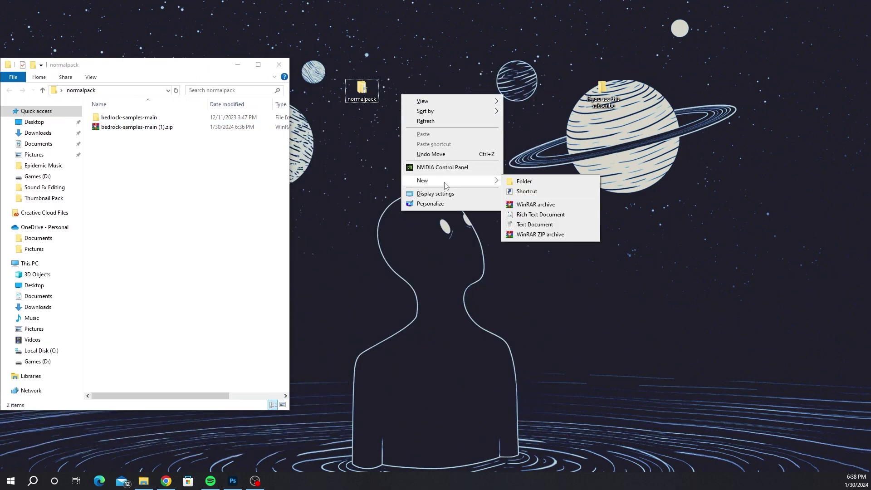
{"action": "left_click", "coordinate": [524, 182]}
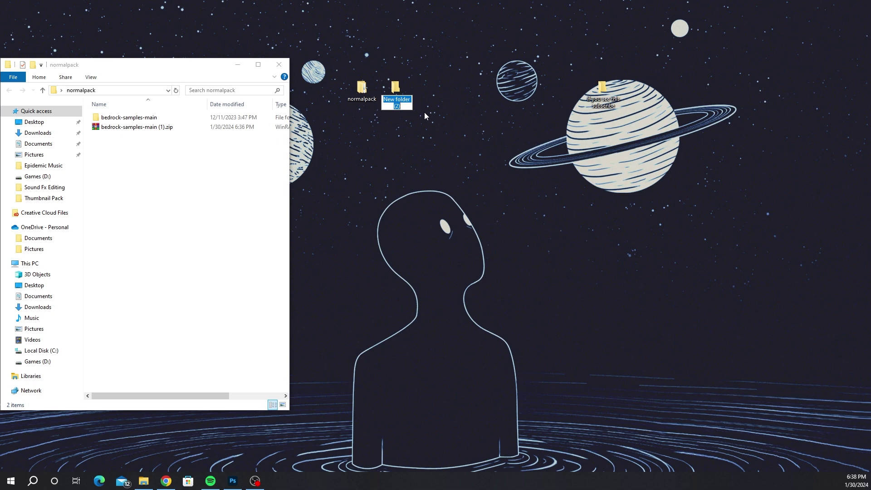
{"action": "type", "text": "gabepack"}
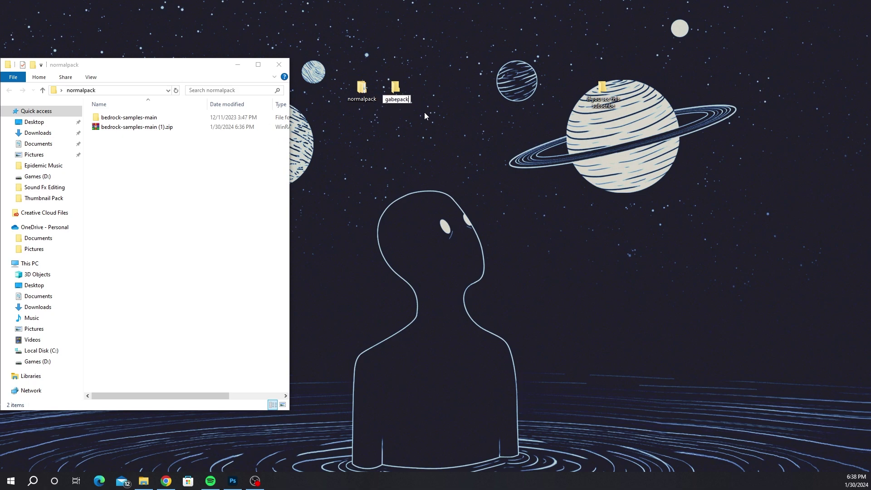
{"action": "key", "text": "Return"}
{"action": "left_click", "coordinate": [331, 100]}
{"action": "double_click", "coordinate": [396, 89]}
- Arrange the gabepack and normalpack windows side by side and open bedrock-samples-main's resource_pack
{"action": "left_click_drag", "start_coordinate": [165, 70], "coordinate": [538, 78]}
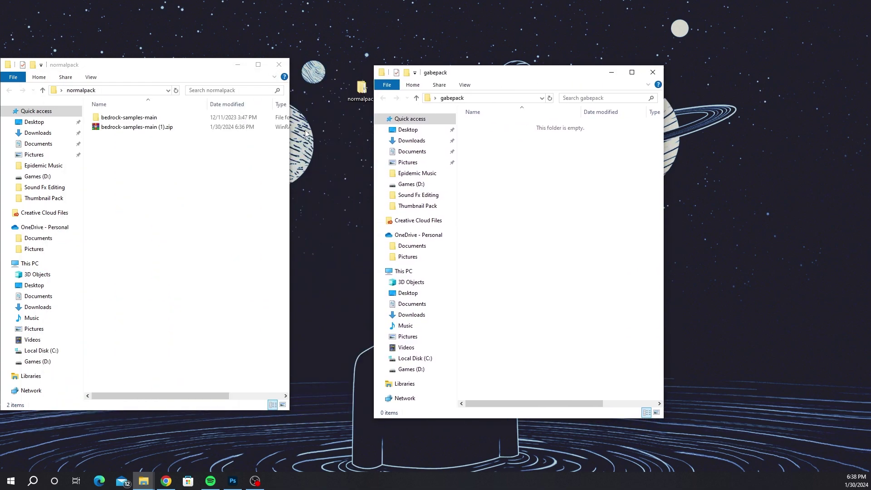
{"action": "left_click_drag", "start_coordinate": [136, 65], "coordinate": [210, 65]}
{"action": "mouse_move", "coordinate": [469, 78]}
{"action": "left_mouse_down"}
{"action": "mouse_move", "coordinate": [489, 69]}
{"action": "mouse_move", "coordinate": [478, 74]}
{"action": "left_mouse_up"}
{"action": "left_click_drag", "start_coordinate": [259, 72], "coordinate": [260, 71]}
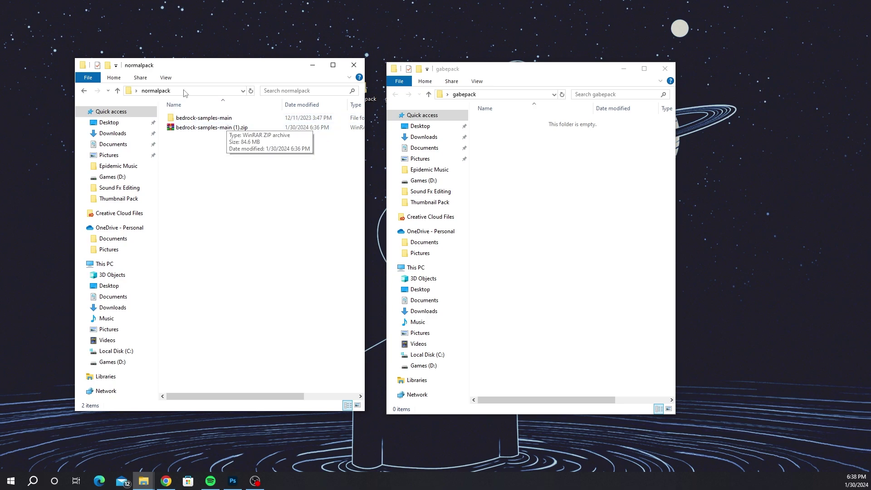
{"action": "left_click_drag", "start_coordinate": [214, 69], "coordinate": [213, 67]}
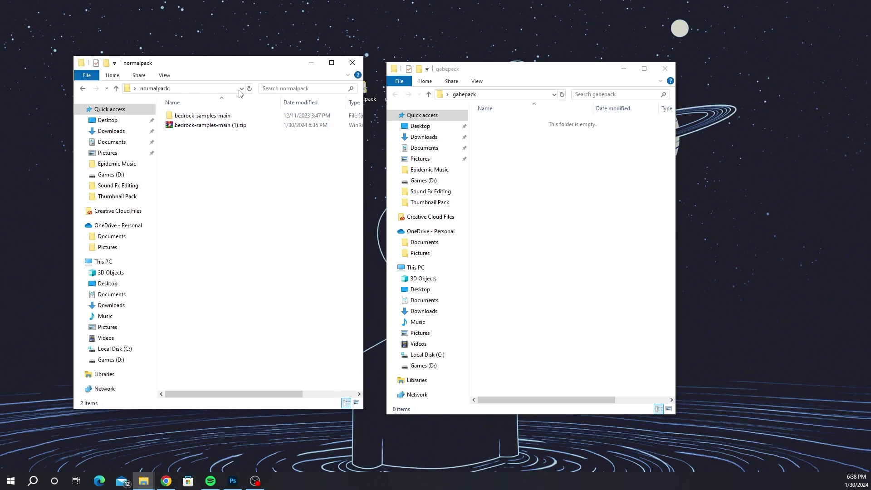
{"action": "double_click", "coordinate": [226, 119]}
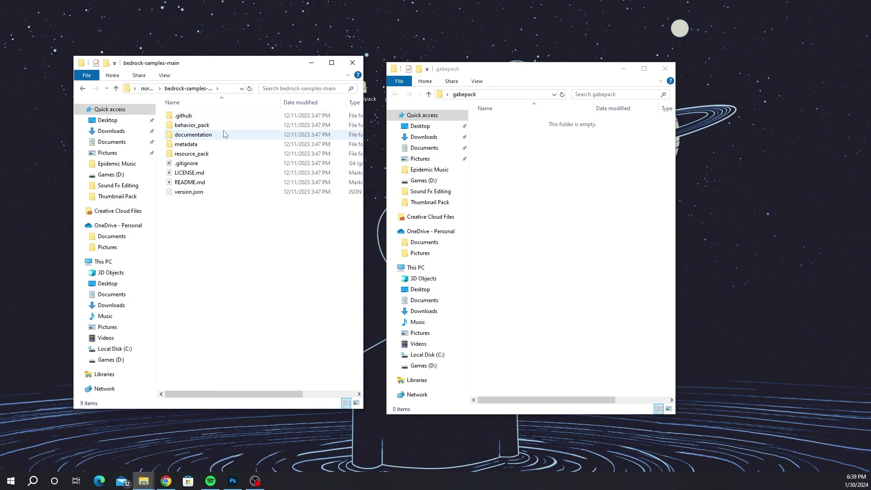
{"action": "double_click", "coordinate": [204, 153]}
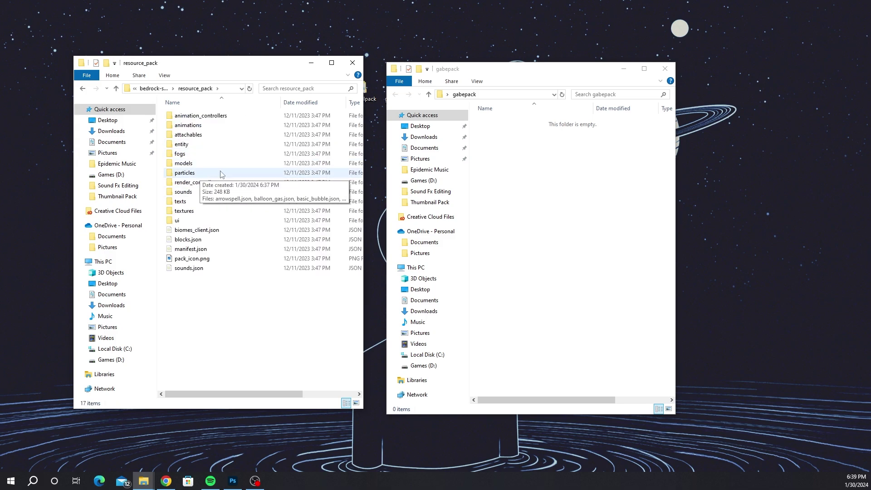
- Move textures, manifest.json and pack_icon.png into gabepack and open its textures folder
{"action": "left_click_drag", "start_coordinate": [217, 201], "coordinate": [538, 177]}
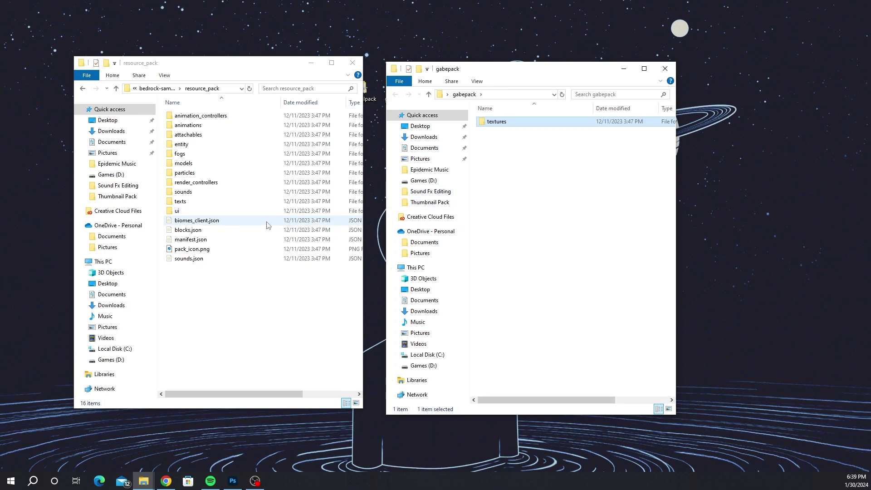
{"action": "left_click_drag", "start_coordinate": [200, 242], "coordinate": [549, 186]}
{"action": "left_click_drag", "start_coordinate": [190, 249], "coordinate": [541, 190]}
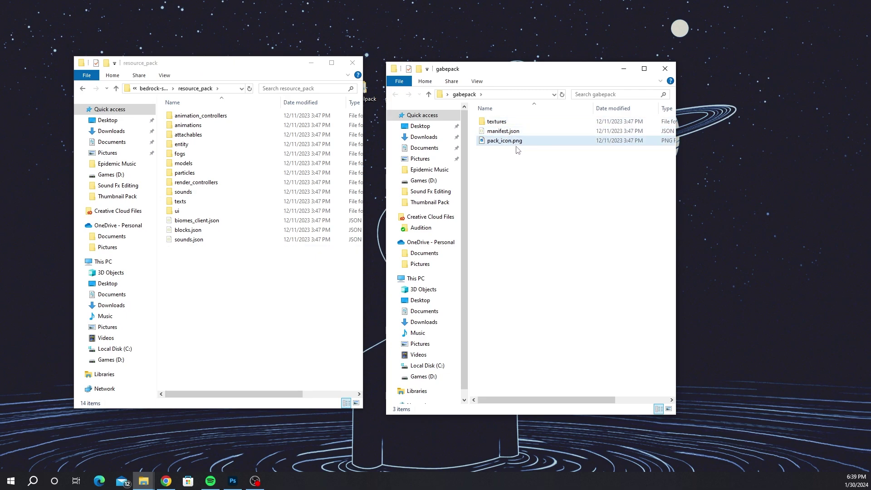
{"action": "left_click_drag", "start_coordinate": [508, 71], "coordinate": [505, 63]}
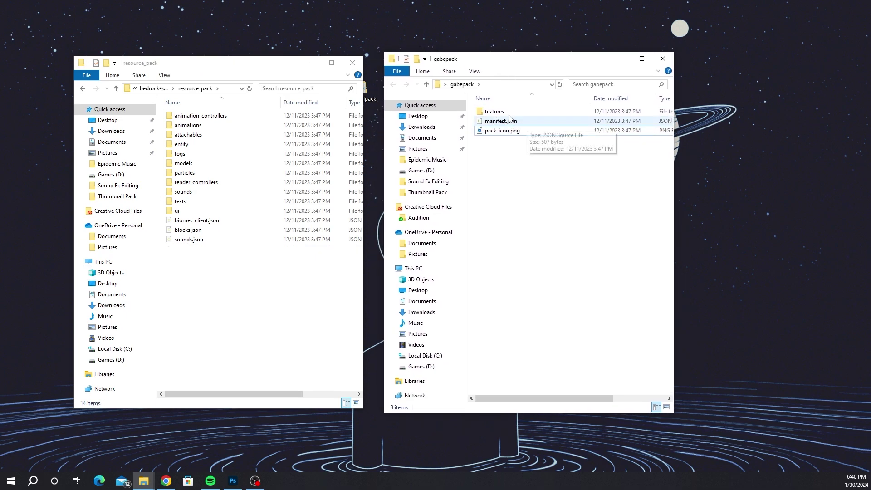
{"action": "double_click", "coordinate": [502, 112]}
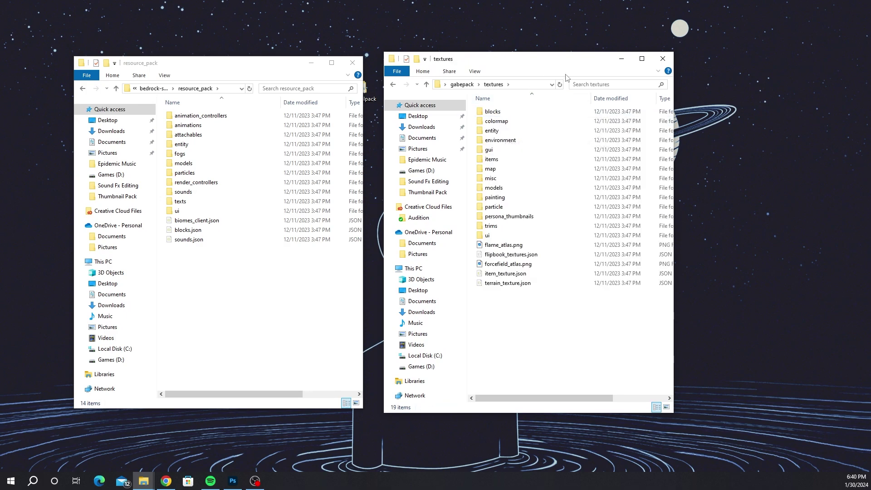
- Search gabepack's items folder for sword textures and open gold_sword.png in Photoshop 2024
{"action": "left_click_drag", "start_coordinate": [673, 151], "coordinate": [765, 151]}
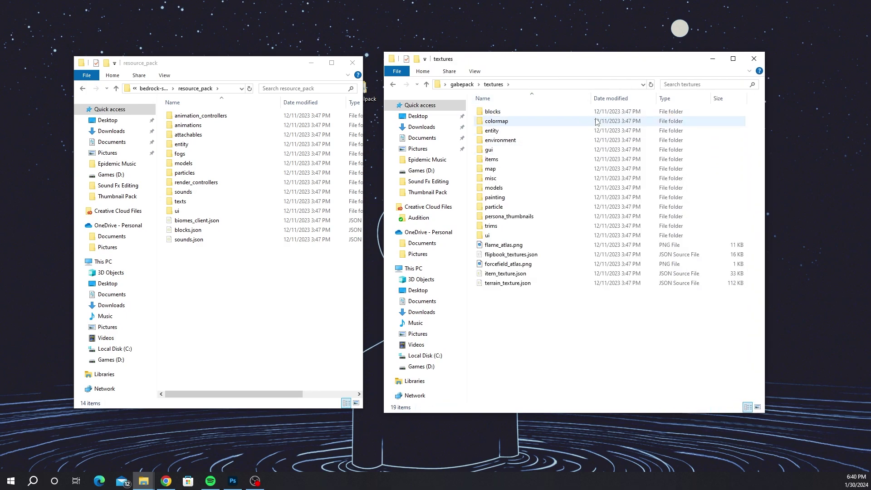
{"action": "left_click", "coordinate": [504, 160]}
{"action": "double_click", "coordinate": [506, 161]}
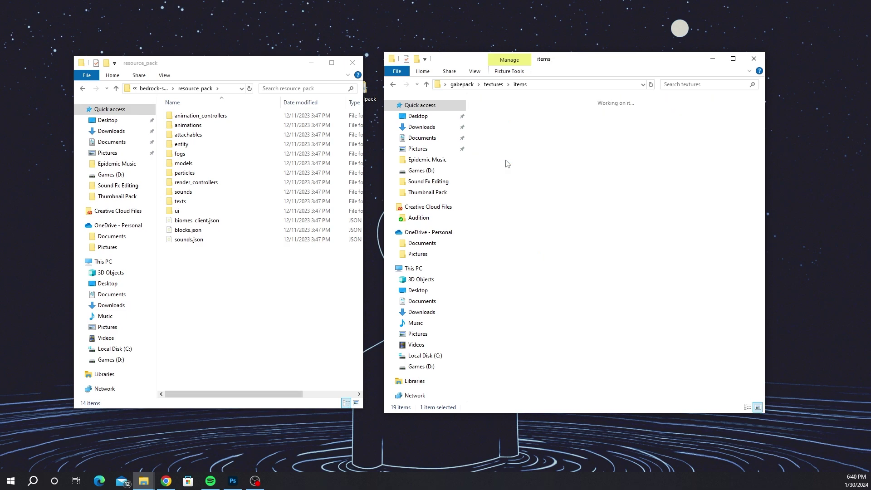
{"action": "left_click", "coordinate": [675, 84]}
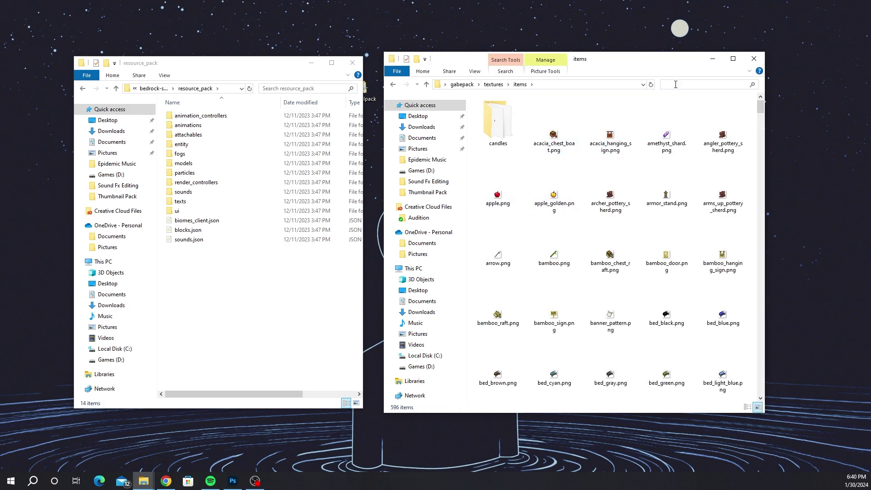
{"action": "key", "text": "Return"}
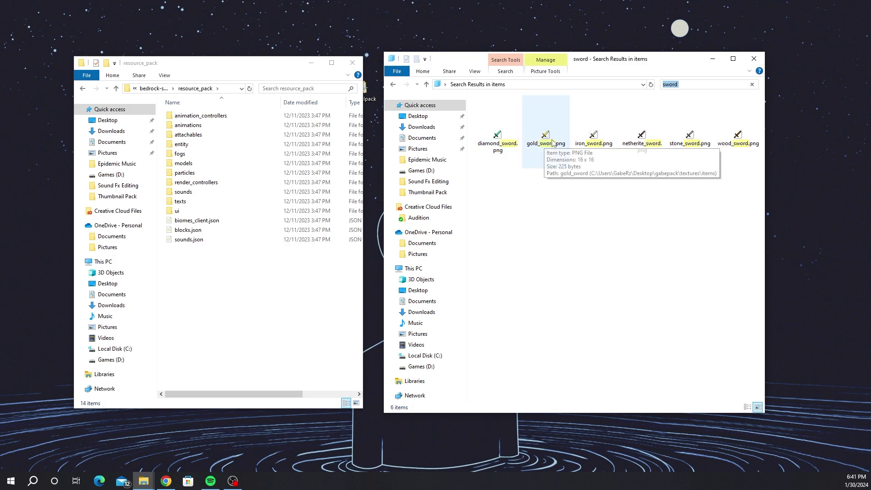
{"action": "right_click", "coordinate": [553, 153]}
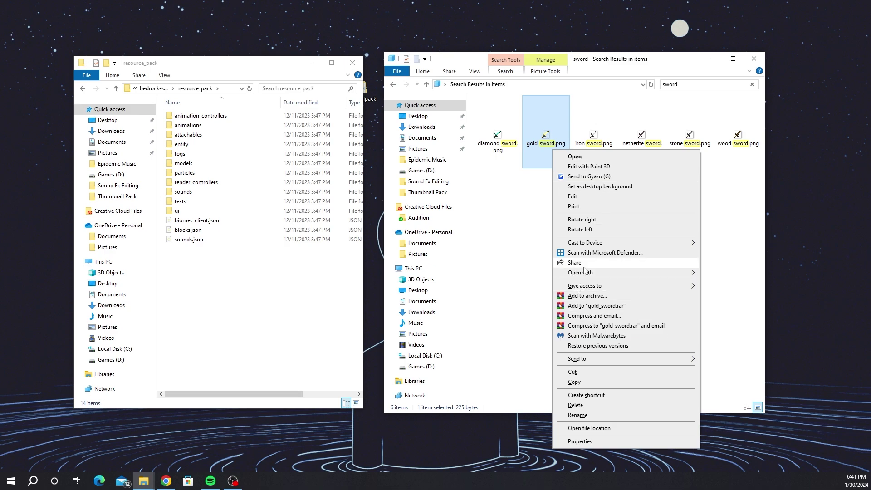
{"action": "mouse_move", "coordinate": [588, 276]}
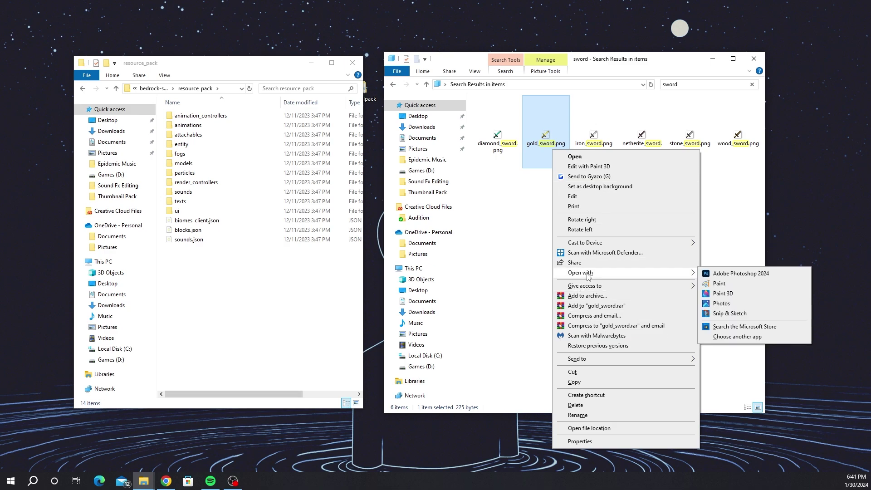
{"action": "left_click", "coordinate": [744, 274]}
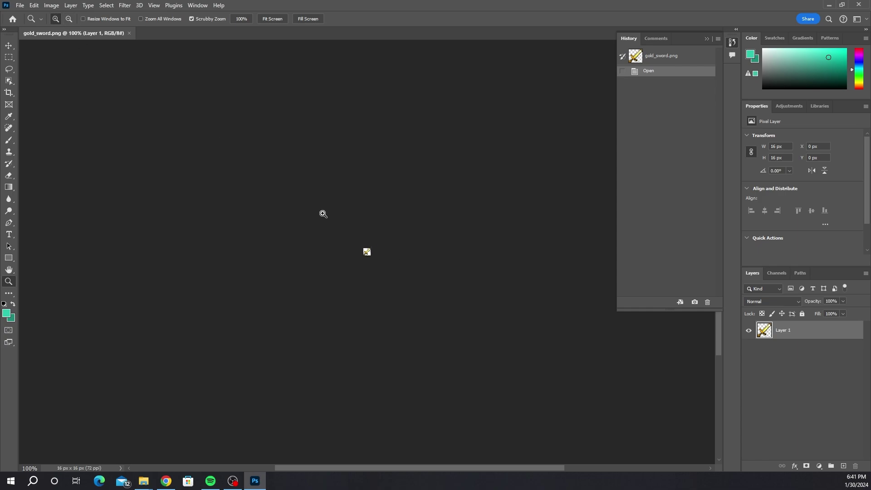
- Zoom the 16×16 gold sword canvas in to 3200% for pixel editing
{"action": "left_click_drag", "start_coordinate": [369, 260], "coordinate": [213, 106]}
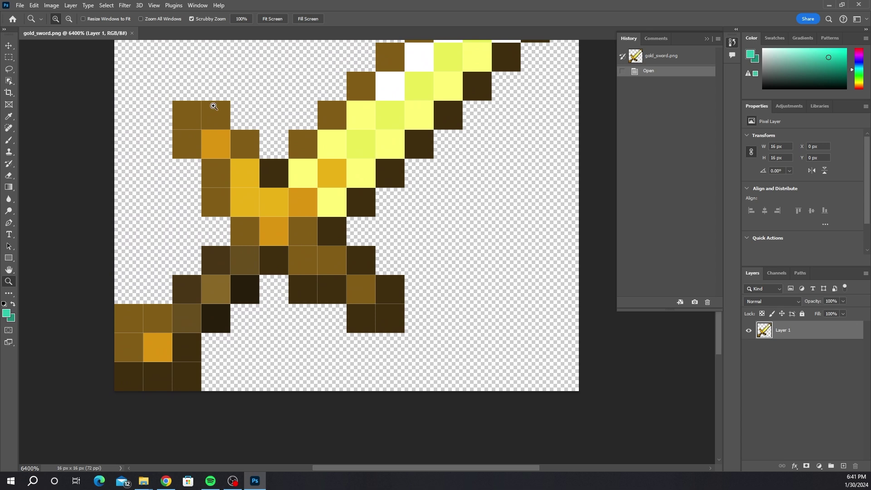
{"action": "left_click", "coordinate": [68, 19]}
{"action": "left_click", "coordinate": [325, 191]}
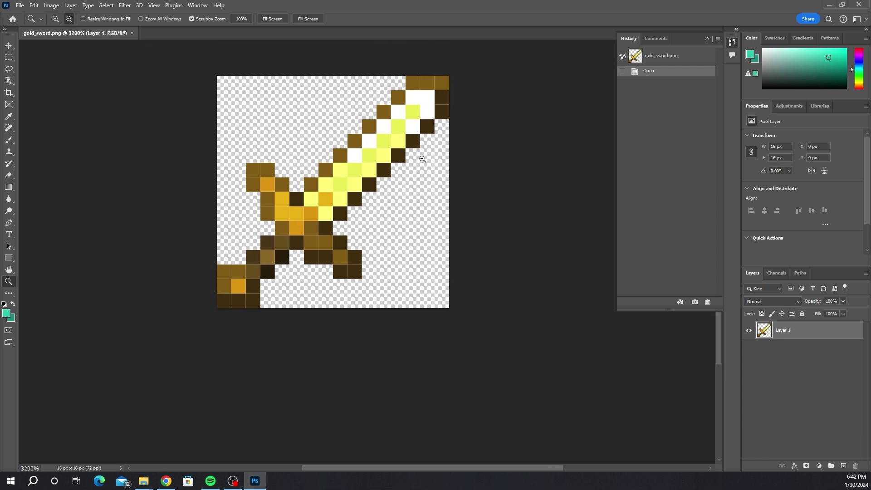
{"action": "scroll", "coordinate": [369, 131], "scroll_direction": "up", "scroll_amount": 2}
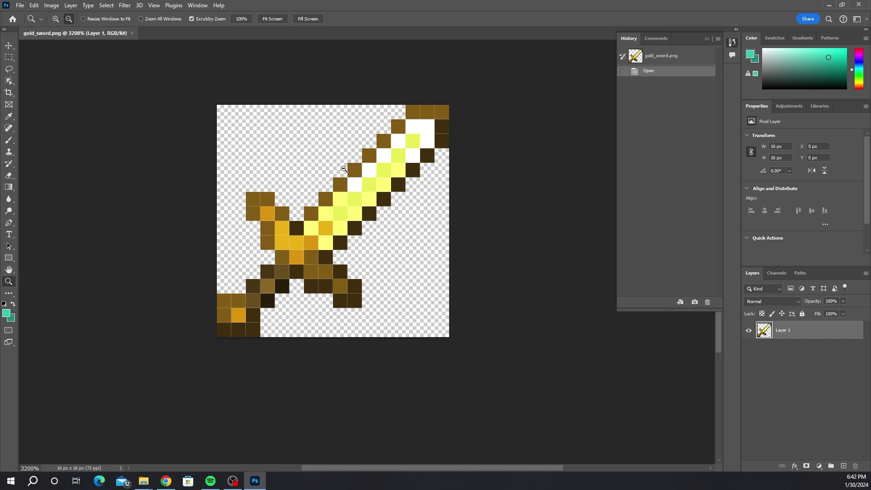
- Open apple_golden.png from the items folder in Photoshop 2024
{"action": "left_click", "coordinate": [144, 480]}
{"action": "right_click", "coordinate": [523, 186]}
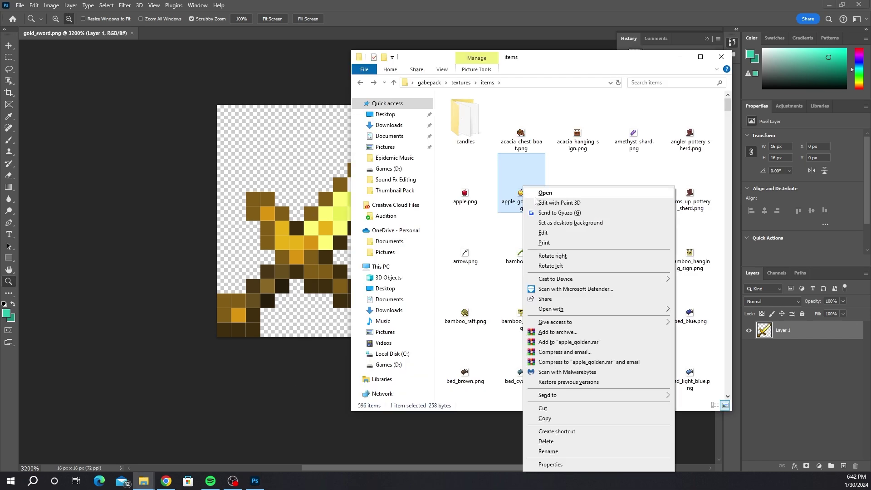
{"action": "mouse_move", "coordinate": [620, 312]}
{"action": "left_click", "coordinate": [712, 310]}
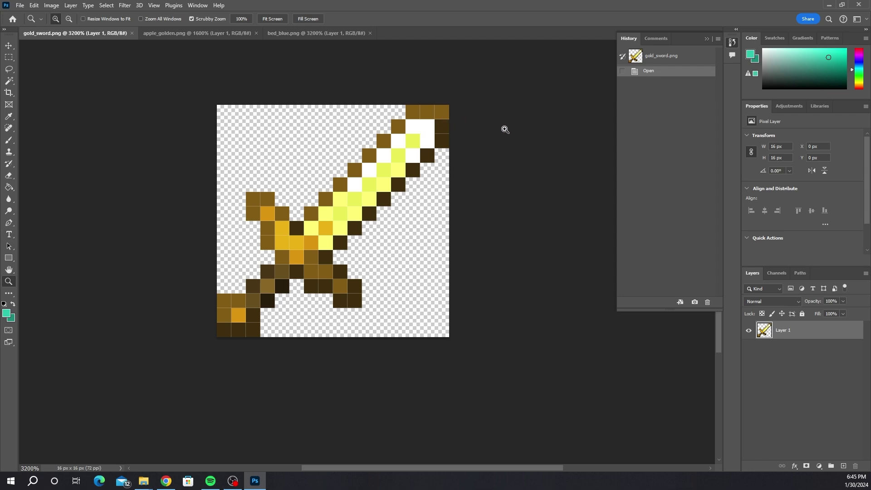
- With a 1 px brush, paint the blade paler gold and recolour hilt and handle pixels blue
{"action": "left_click", "coordinate": [9, 140]}
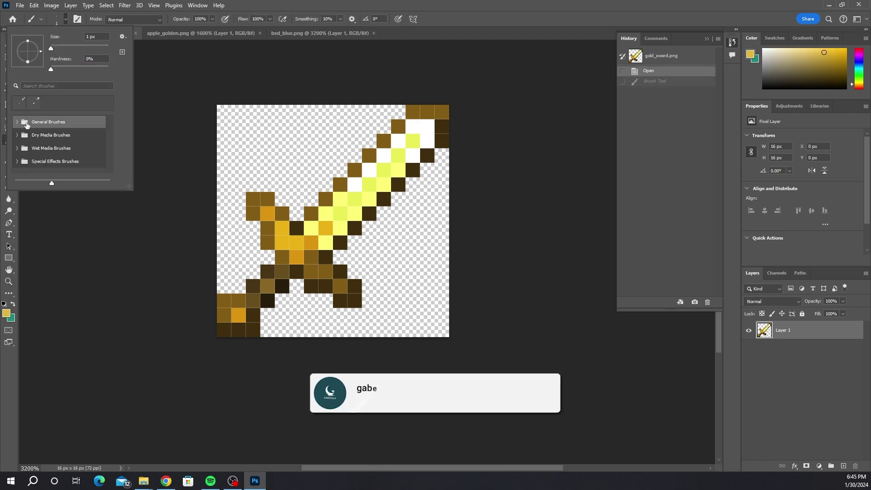
{"action": "left_click", "coordinate": [45, 122]}
{"action": "left_click_drag", "start_coordinate": [340, 213], "coordinate": [412, 139]}
{"action": "left_click", "coordinate": [6, 313]}
{"action": "left_click_drag", "start_coordinate": [267, 213], "coordinate": [340, 286]}
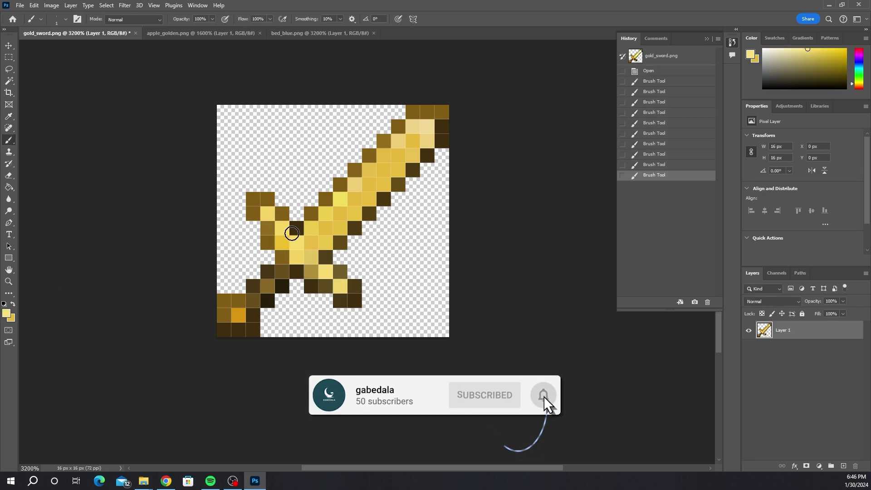
{"action": "left_click_drag", "start_coordinate": [225, 302], "coordinate": [268, 288]}
{"action": "left_click_drag", "start_coordinate": [386, 199], "coordinate": [410, 220]}
- Review the golden apple and water bucket textures, then return to the gold sword
{"action": "left_click", "coordinate": [41, 19]}
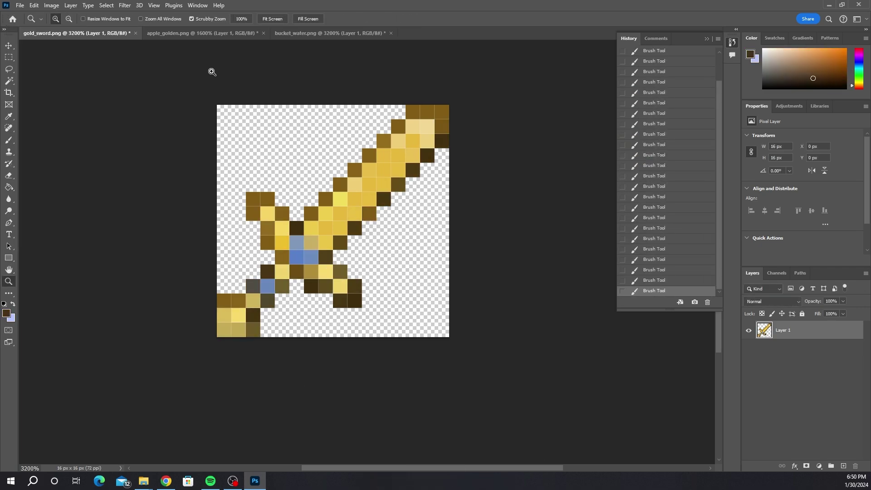
{"action": "left_click", "coordinate": [198, 34]}
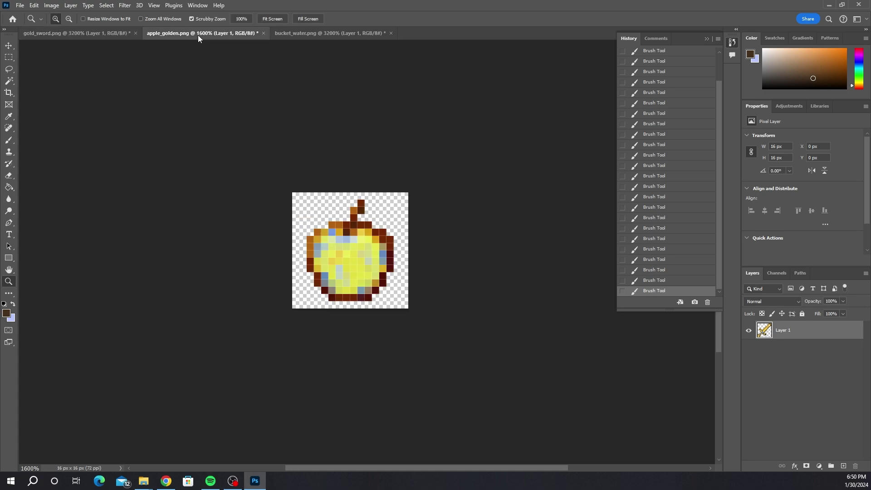
{"action": "scroll", "coordinate": [386, 172], "scroll_direction": "down", "scroll_amount": 1}
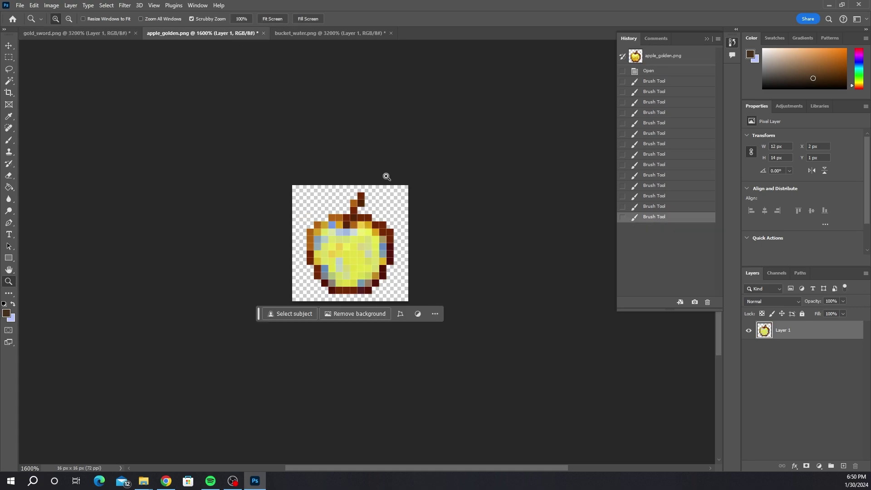
{"action": "left_click", "coordinate": [341, 37]}
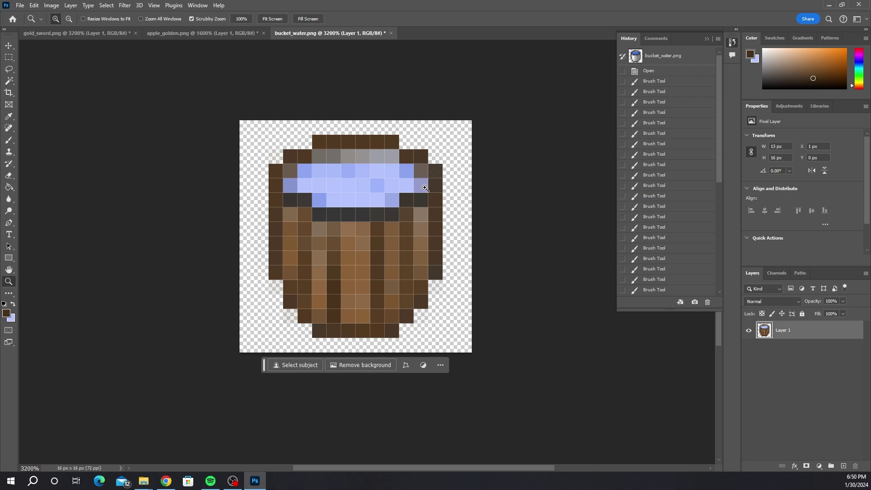
{"action": "key", "text": "ctrl+Tab"}
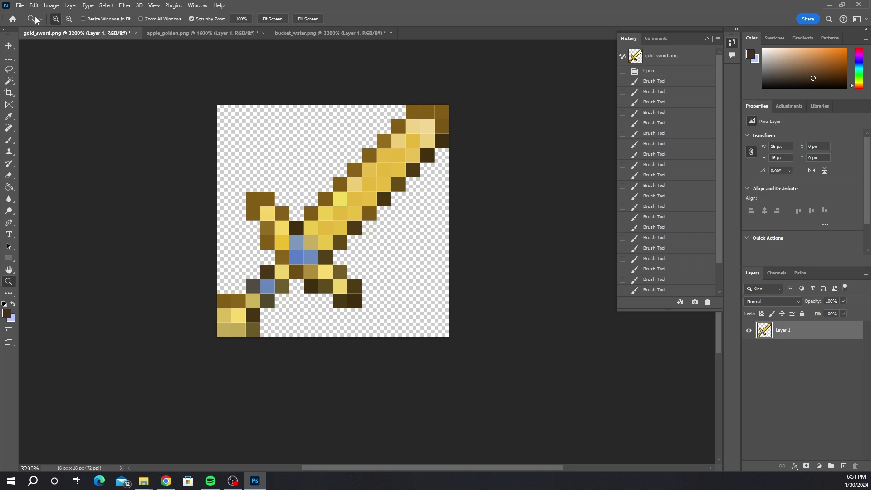
{"action": "left_click", "coordinate": [20, 5]}
- Quick Export the sword as PNG, replacing gold_sword.png in Desktop\gabepack\textures\items
{"action": "mouse_move", "coordinate": [51, 166]}
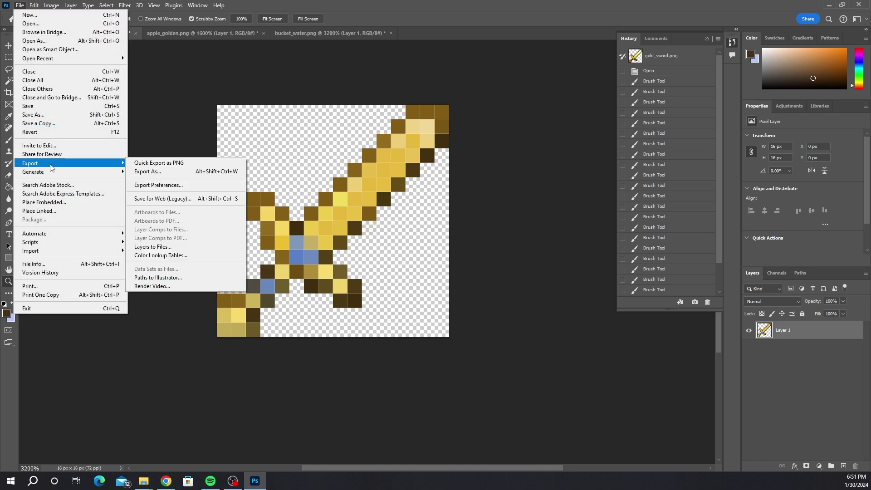
{"action": "left_click", "coordinate": [151, 165]}
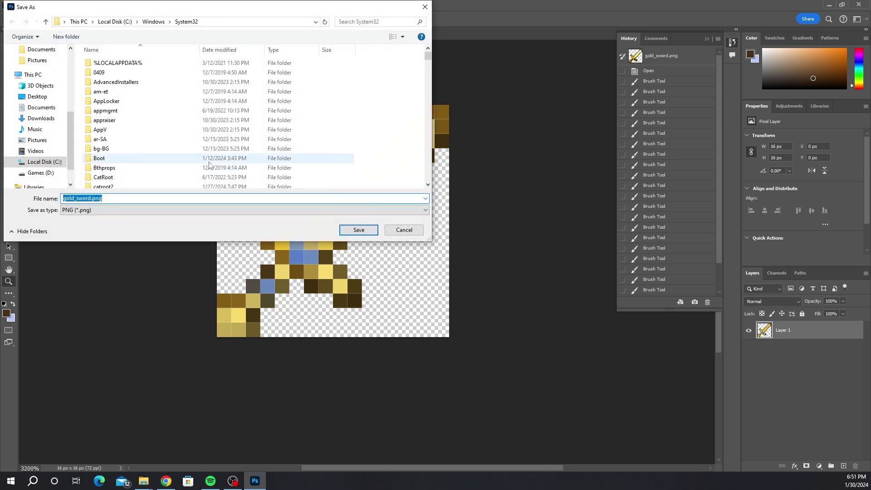
{"action": "left_click", "coordinate": [153, 22]}
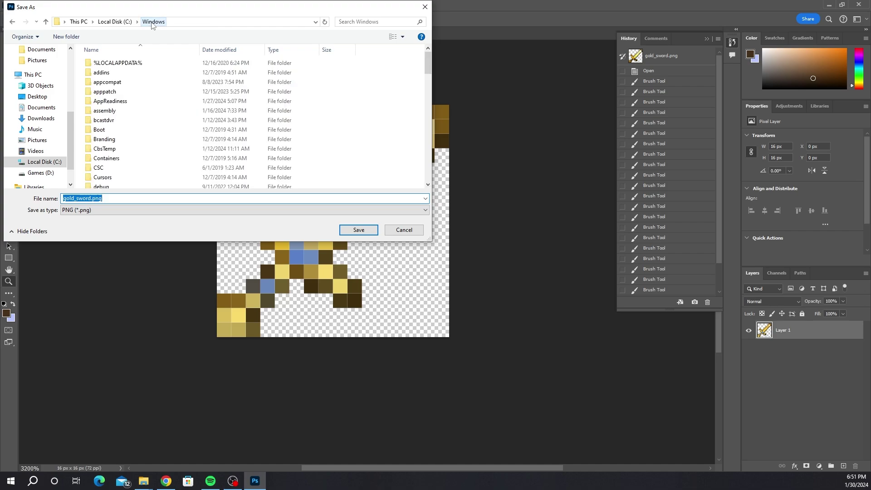
{"action": "left_click", "coordinate": [39, 97]}
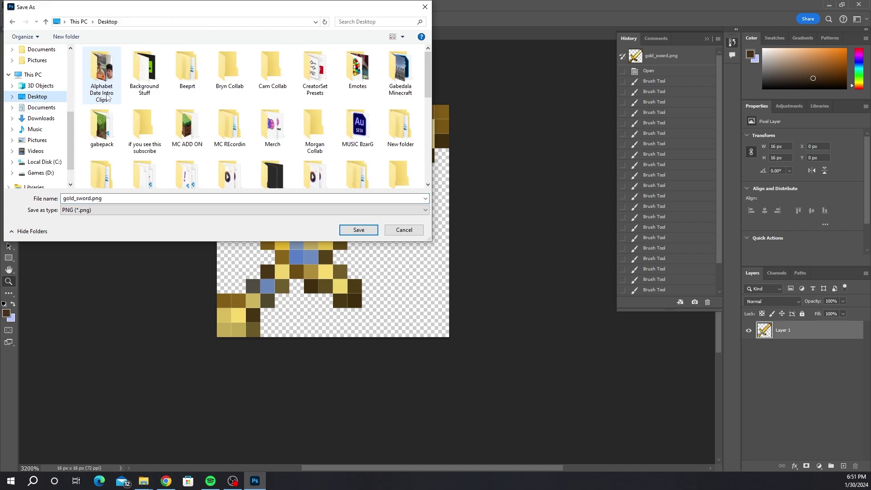
{"action": "double_click", "coordinate": [103, 129]}
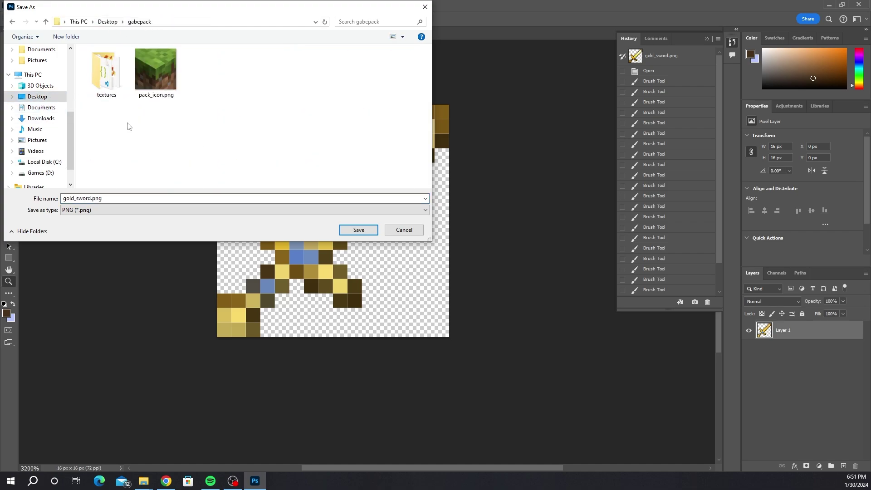
{"action": "double_click", "coordinate": [105, 73]}
{"action": "double_click", "coordinate": [113, 113]}
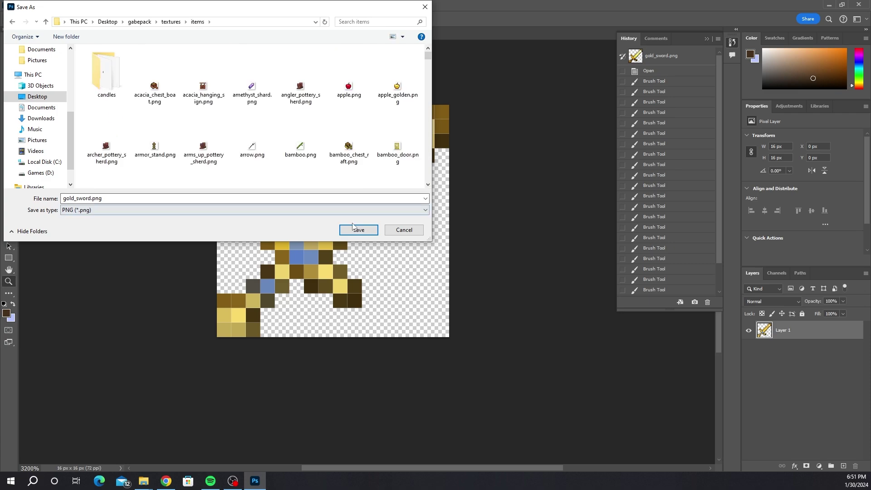
{"action": "left_click", "coordinate": [358, 230]}
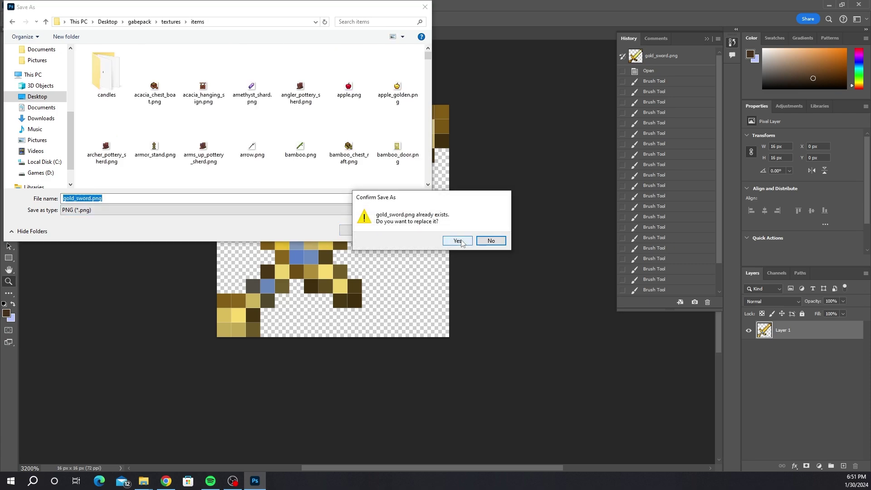
{"action": "left_click", "coordinate": [457, 241]}
- Quick Export the golden apple as PNG, replacing apple_golden.png in the items folder
{"action": "left_click", "coordinate": [199, 33]}
{"action": "left_click", "coordinate": [19, 5]}
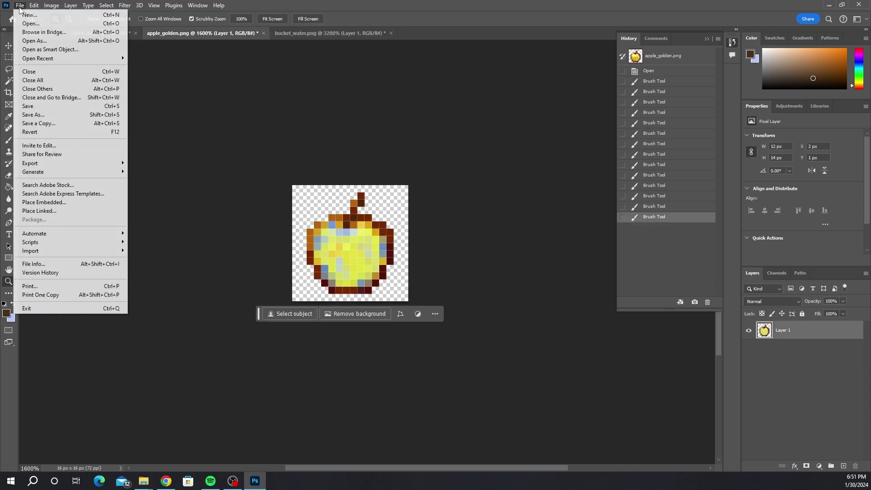
{"action": "mouse_move", "coordinate": [68, 163]}
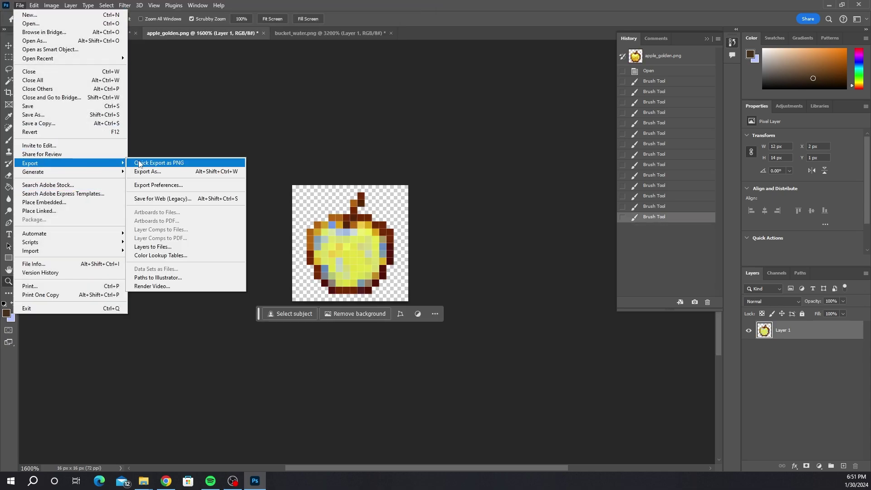
{"action": "left_click", "coordinate": [188, 162]}
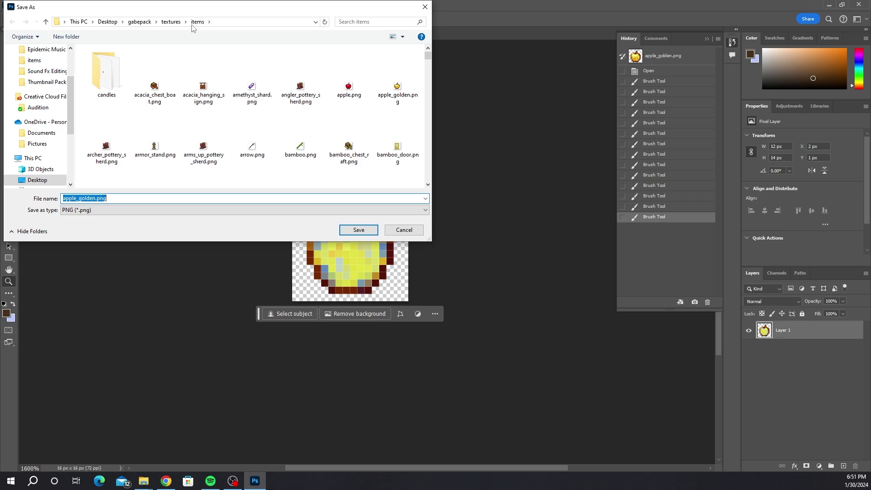
{"action": "left_click", "coordinate": [358, 230]}
{"action": "left_click", "coordinate": [467, 240]}
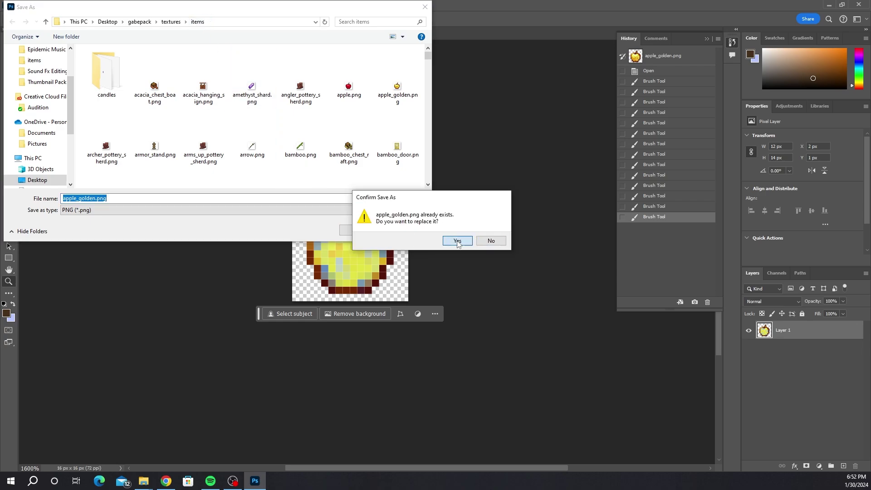
- Quick Export the water bucket as PNG, replacing bucket_water.png in the items folder
{"action": "left_click", "coordinate": [302, 34]}
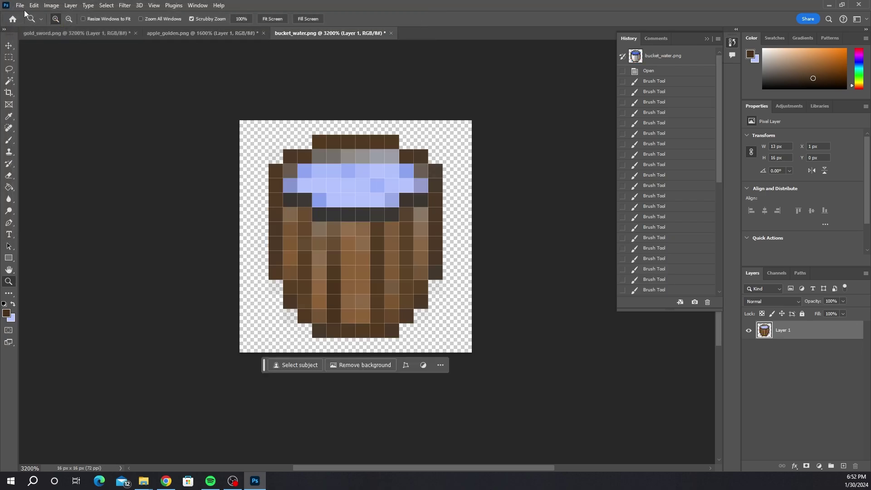
{"action": "left_click", "coordinate": [20, 5]}
{"action": "mouse_move", "coordinate": [67, 167]}
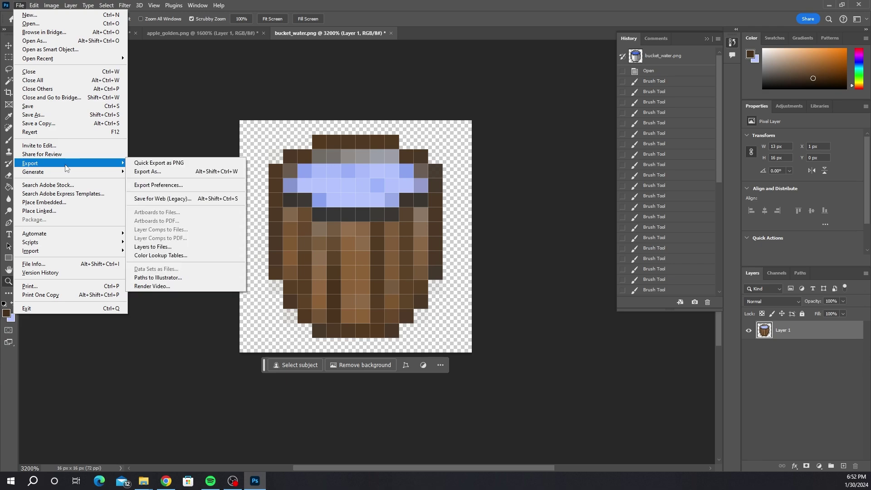
{"action": "left_click", "coordinate": [136, 163]}
{"action": "left_click", "coordinate": [372, 229]}
{"action": "left_click", "coordinate": [457, 242]}
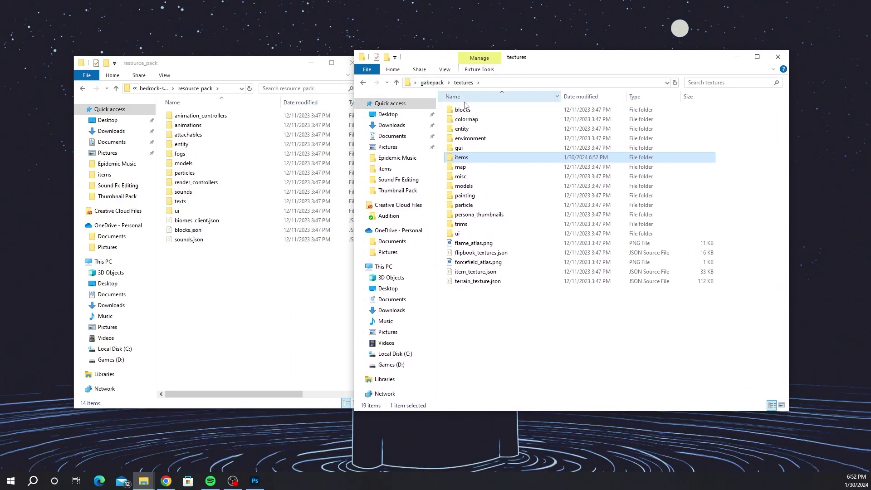
- Preview the edited apple_golden.png enlarged in Photos
{"action": "double_click", "coordinate": [482, 157]}
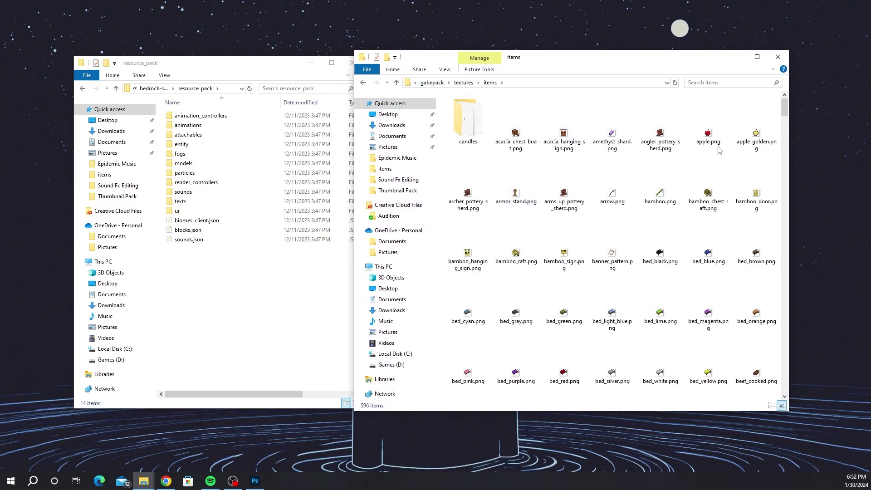
{"action": "double_click", "coordinate": [764, 141]}
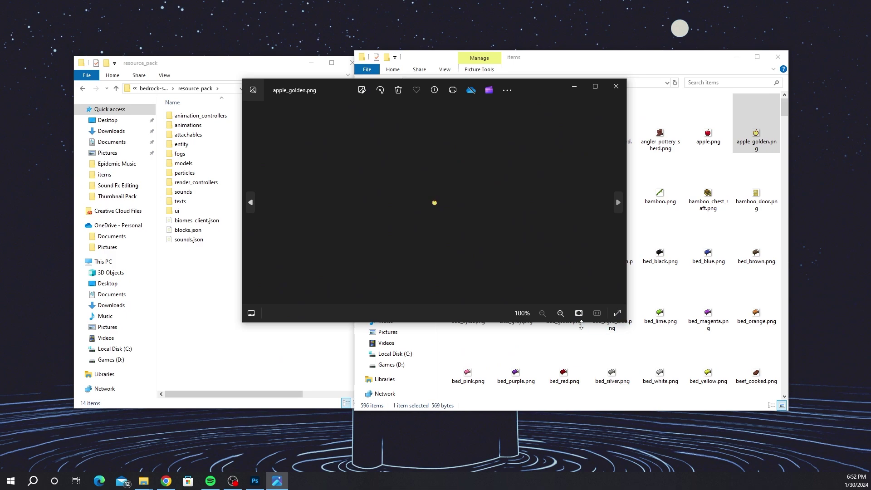
{"action": "left_click", "coordinate": [561, 313]}
{"action": "left_click", "coordinate": [560, 313]}
{"action": "left_click", "coordinate": [561, 313]}
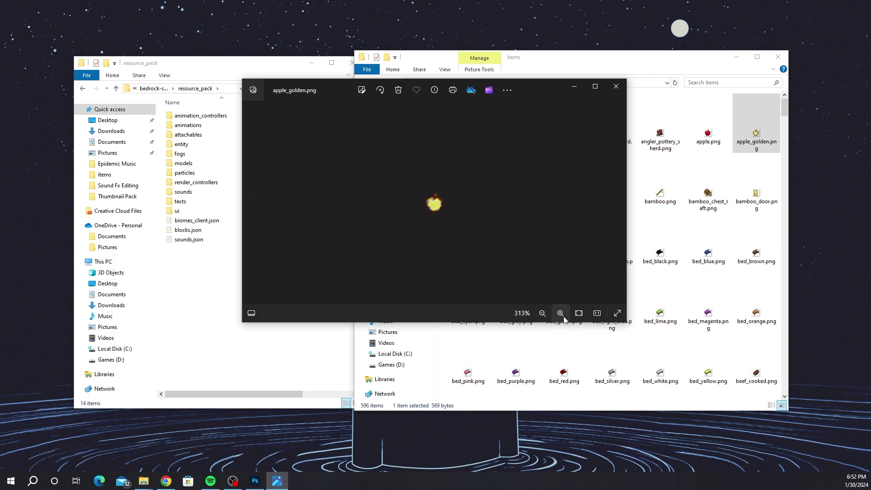
{"action": "left_click", "coordinate": [560, 313]}
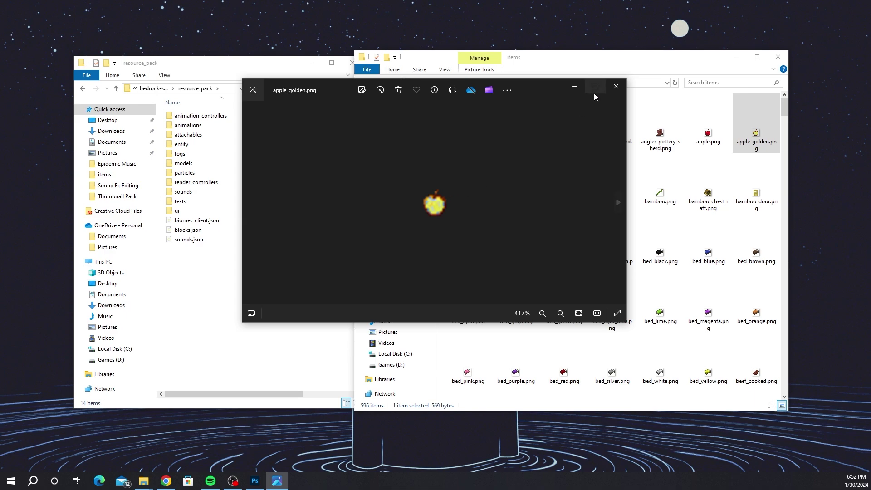
{"action": "left_click", "coordinate": [615, 86]}
- Search the items folder for 'sword' and preview the edited gold_sword.png enlarged
{"action": "scroll", "coordinate": [726, 136], "scroll_direction": "down", "scroll_amount": 5}
{"action": "left_click", "coordinate": [708, 83]}
{"action": "type", "text": "sword"}
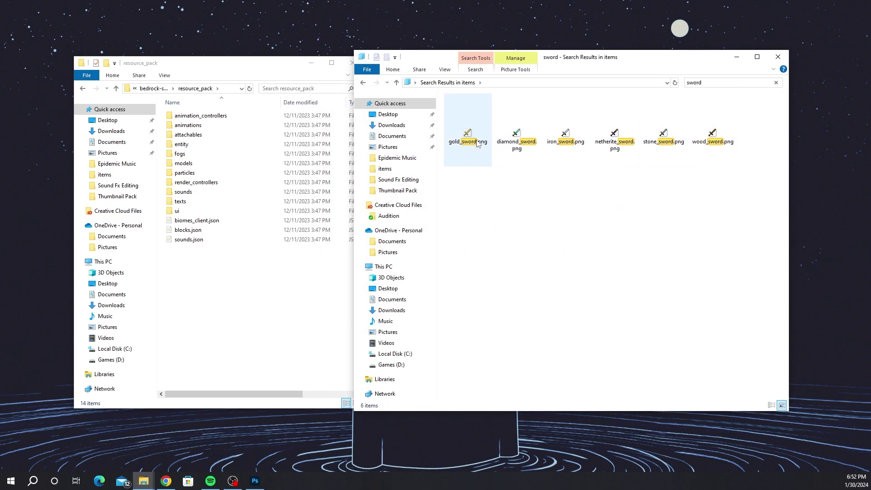
{"action": "double_click", "coordinate": [476, 144]}
{"action": "left_click", "coordinate": [560, 313]}
{"action": "left_click", "coordinate": [567, 314]}
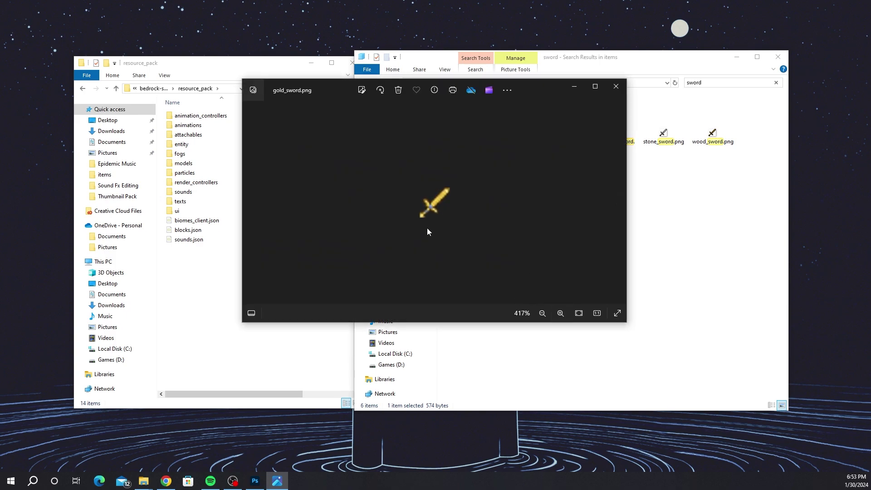
{"action": "left_click", "coordinate": [616, 87]}
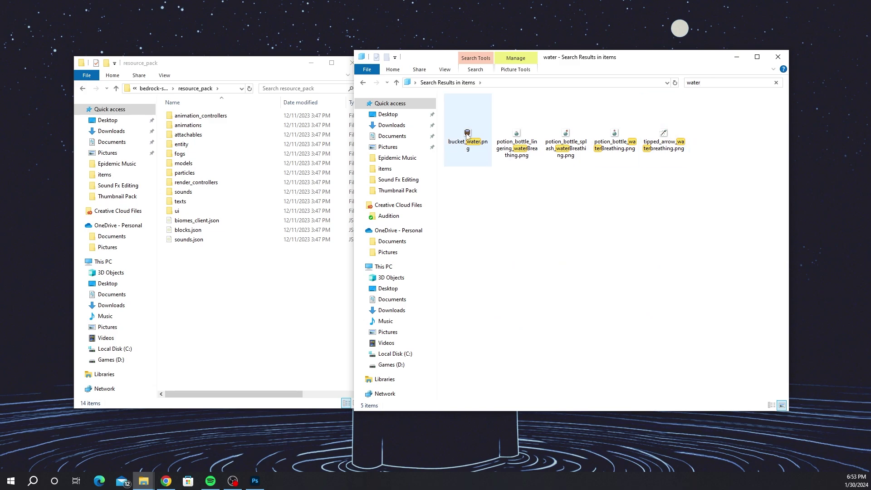
- Preview the edited bucket_water.png enlarged in Photos
{"action": "double_click", "coordinate": [467, 134]}
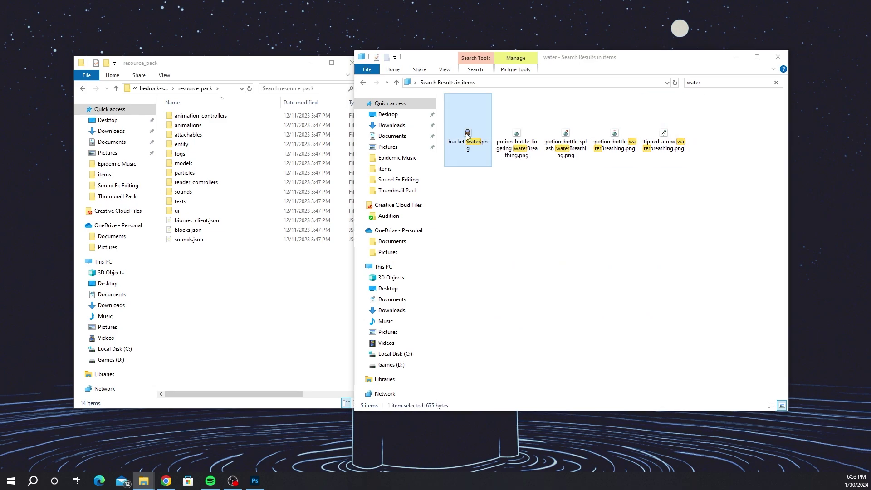
{"action": "left_click", "coordinate": [560, 313]}
{"action": "left_click", "coordinate": [560, 312]}
{"action": "left_click", "coordinate": [560, 313]}
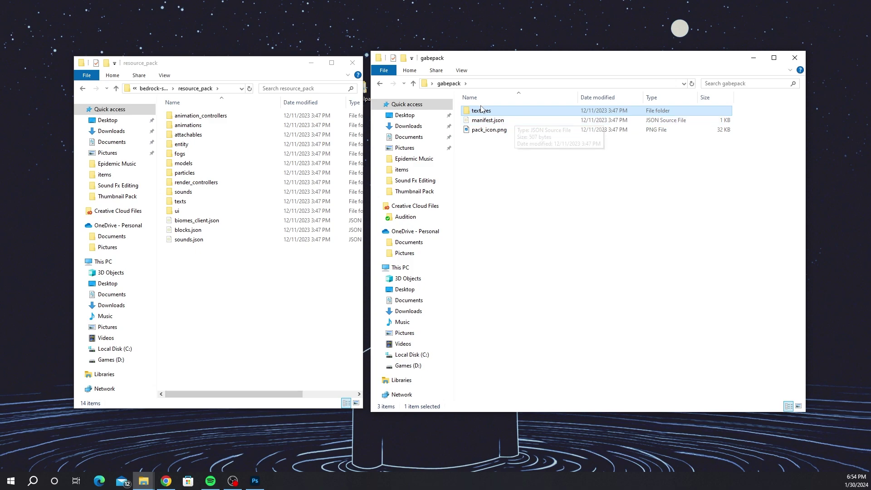
- Open gabepack's pack_icon.png in Photoshop 2024
{"action": "left_click", "coordinate": [500, 133]}
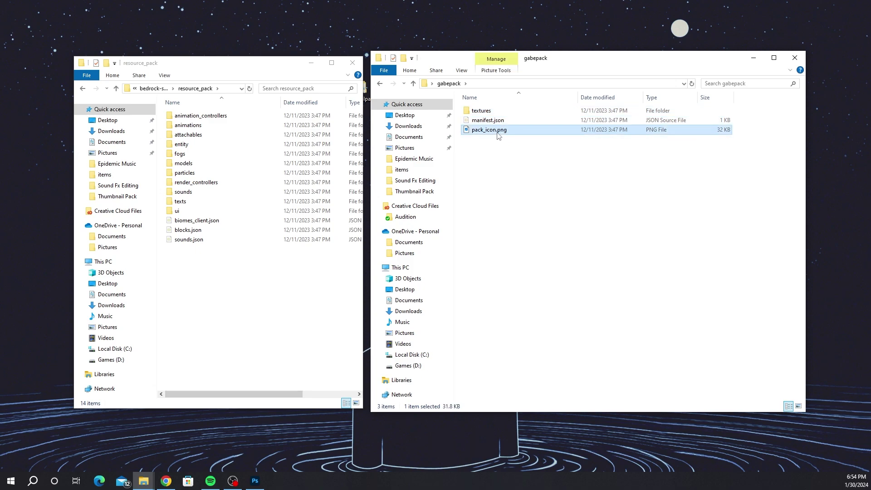
{"action": "right_click", "coordinate": [493, 133]}
{"action": "mouse_move", "coordinate": [570, 259]}
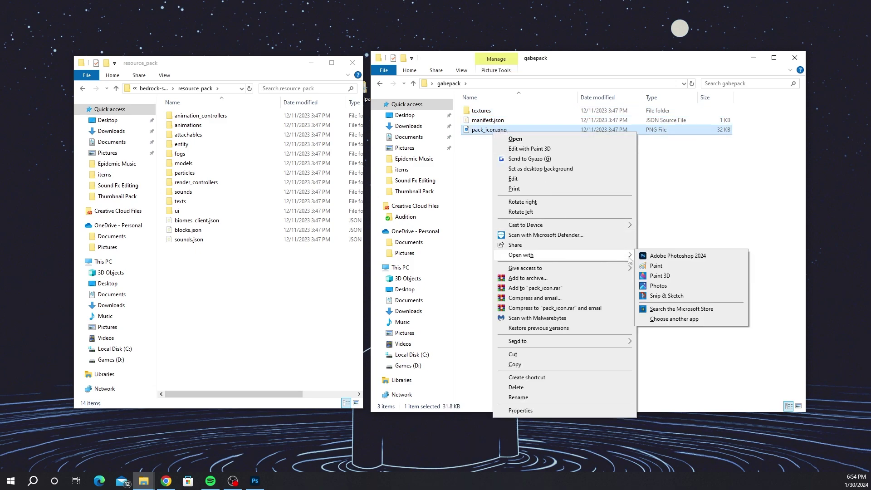
{"action": "left_click", "coordinate": [678, 255]}
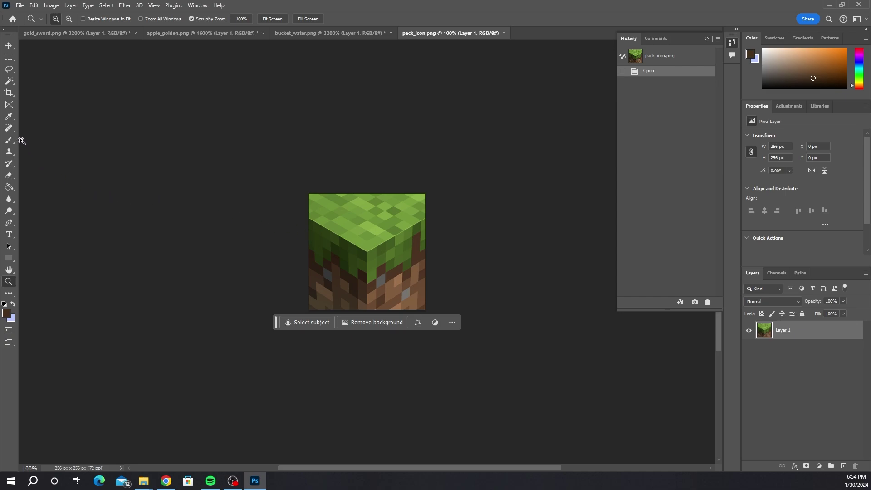
- Lasso the cube's top face and Generative Fill it with 'city', keeping variation 2
{"action": "key", "text": "shift+l"}
{"action": "left_click", "coordinate": [307, 217]}
{"action": "left_click", "coordinate": [366, 250]}
{"action": "left_click", "coordinate": [432, 213]}
{"action": "double_click", "coordinate": [433, 213]}
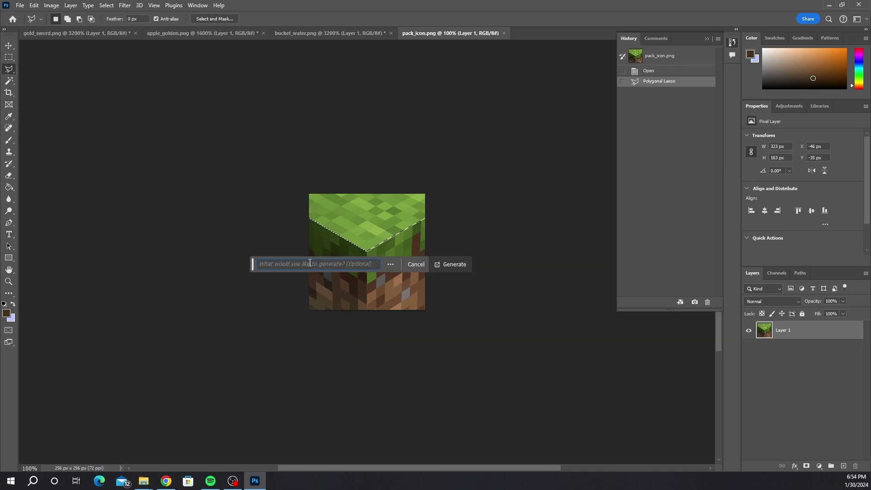
{"action": "type", "text": "city"}
{"action": "key", "text": "Return"}
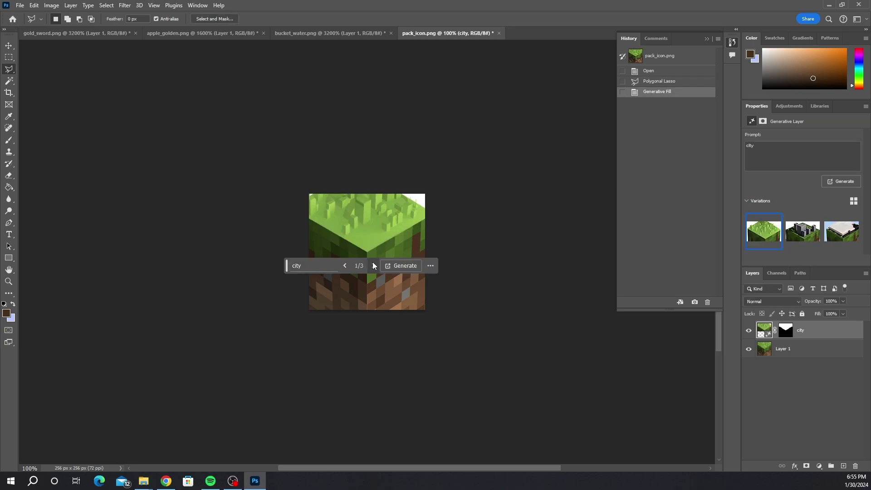
{"action": "left_click", "coordinate": [373, 266]}
{"action": "left_click", "coordinate": [374, 265]}
{"action": "left_click", "coordinate": [348, 265]}
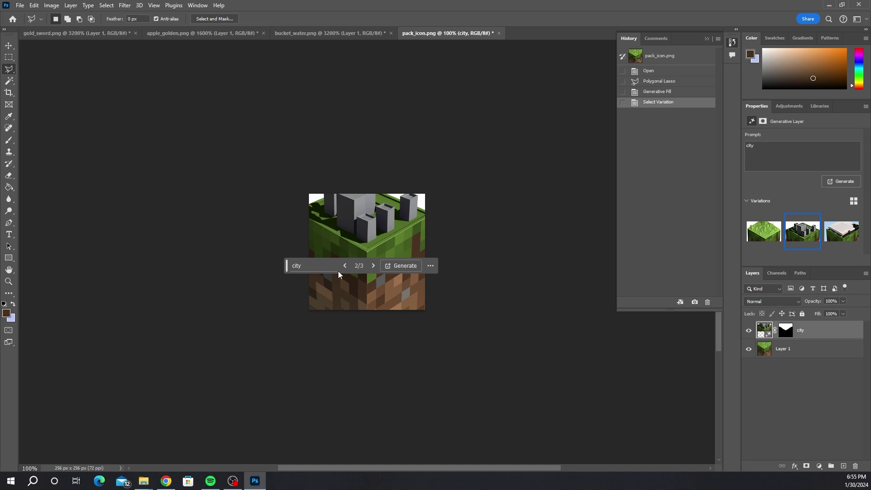
- Lasso the cube's sides and Generative Fill them with rain clouds, choosing the blue variation
{"action": "left_click", "coordinate": [302, 213]}
{"action": "left_click", "coordinate": [368, 251]}
{"action": "left_click", "coordinate": [434, 213]}
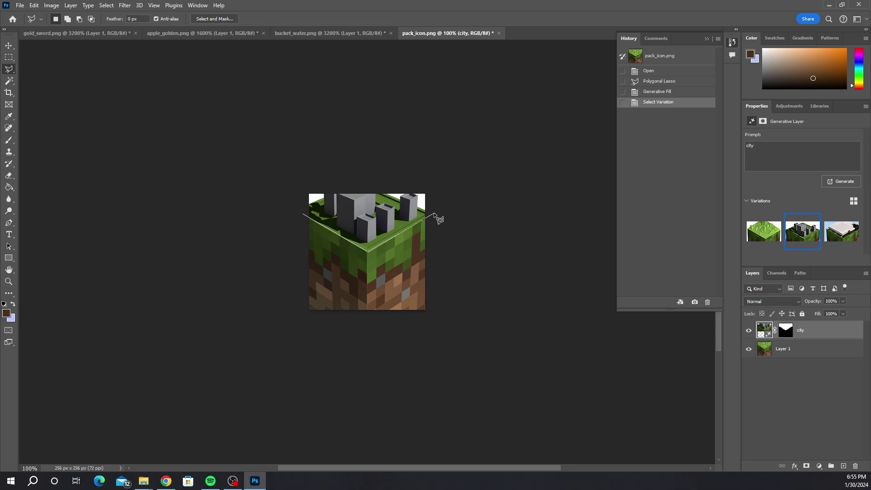
{"action": "left_click", "coordinate": [438, 322]}
{"action": "double_click", "coordinate": [293, 322]}
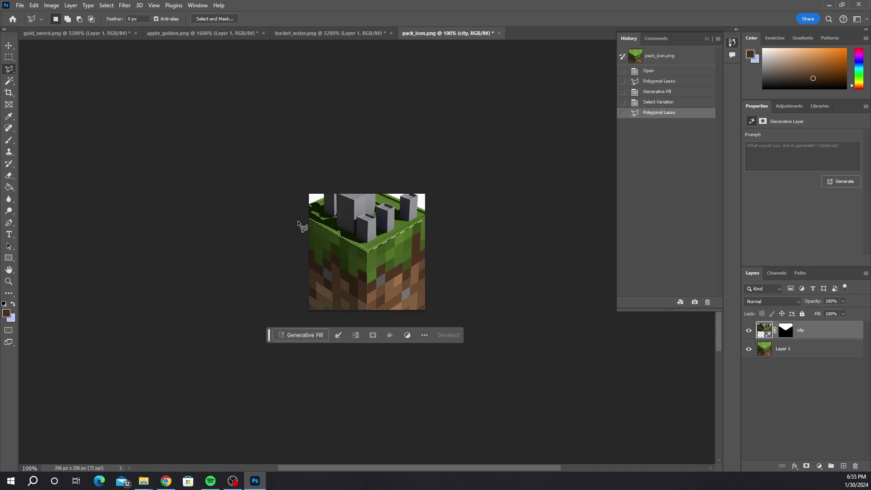
{"action": "left_click", "coordinate": [303, 334]}
{"action": "type", "text": "rain"}
{"action": "key", "text": "Return"}
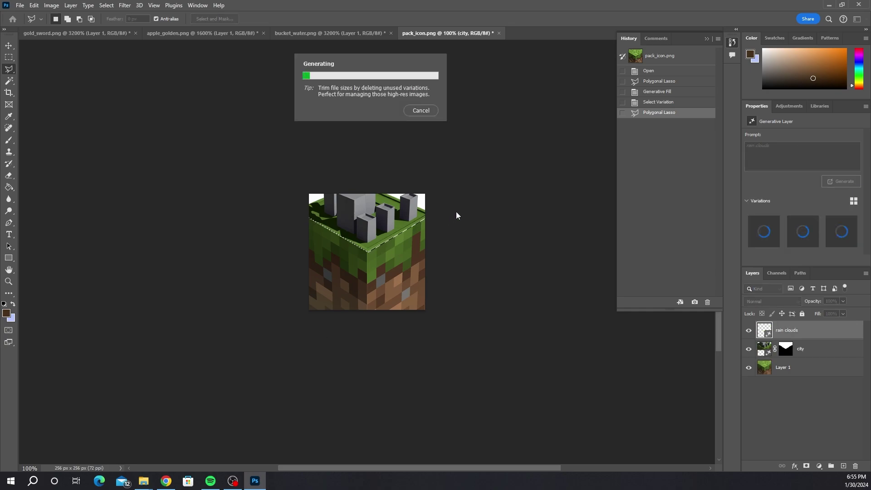
{"action": "left_click", "coordinate": [376, 334]}
{"action": "left_click", "coordinate": [377, 334]}
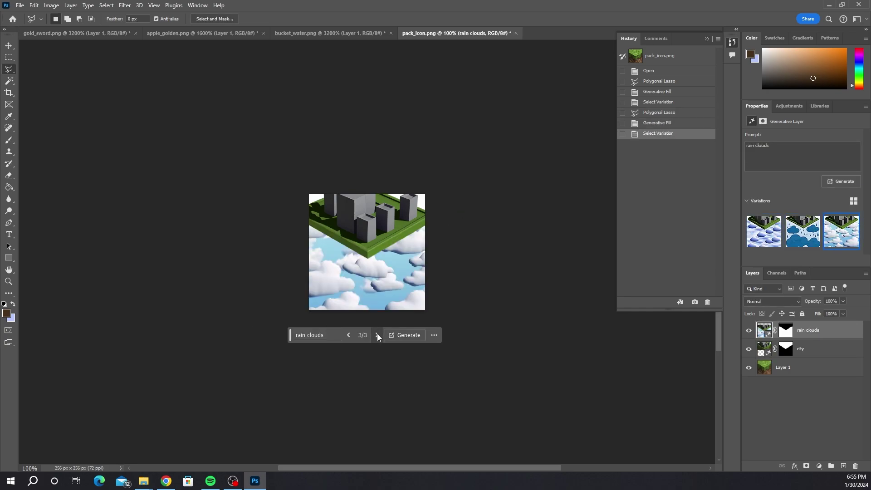
{"action": "left_click", "coordinate": [349, 335]}
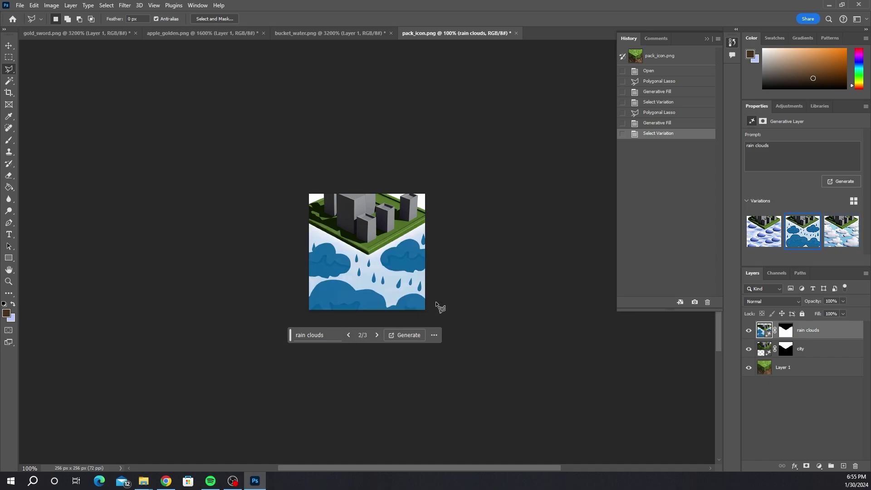
- Quick-export the artwork as PNG over pack_icon.png in gabepack, then minimise Photoshop
{"action": "left_click", "coordinate": [22, 7]}
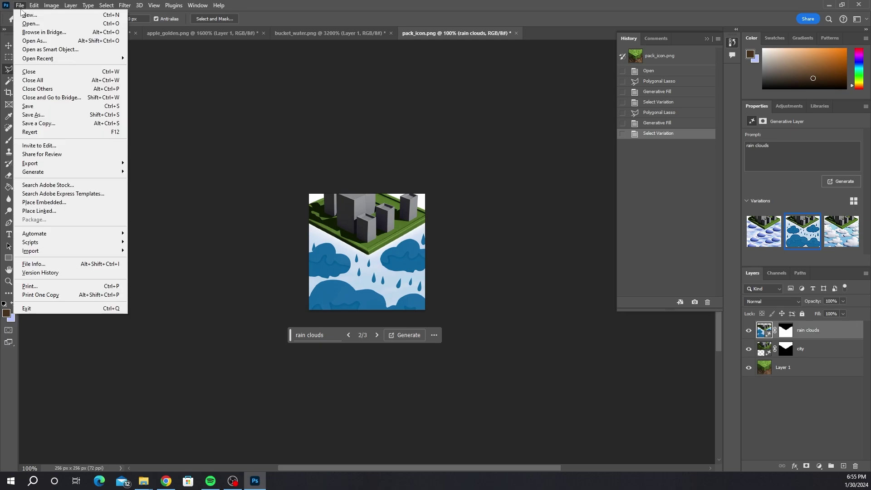
{"action": "mouse_move", "coordinate": [65, 166]}
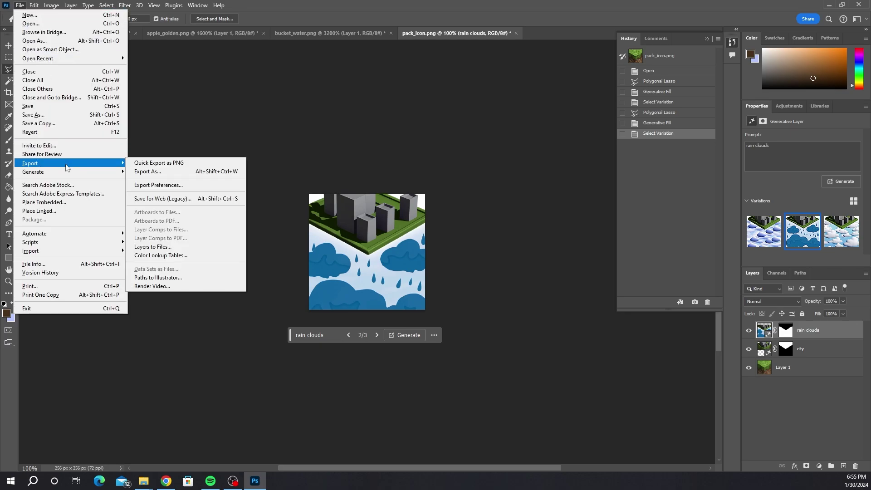
{"action": "left_click", "coordinate": [131, 163]}
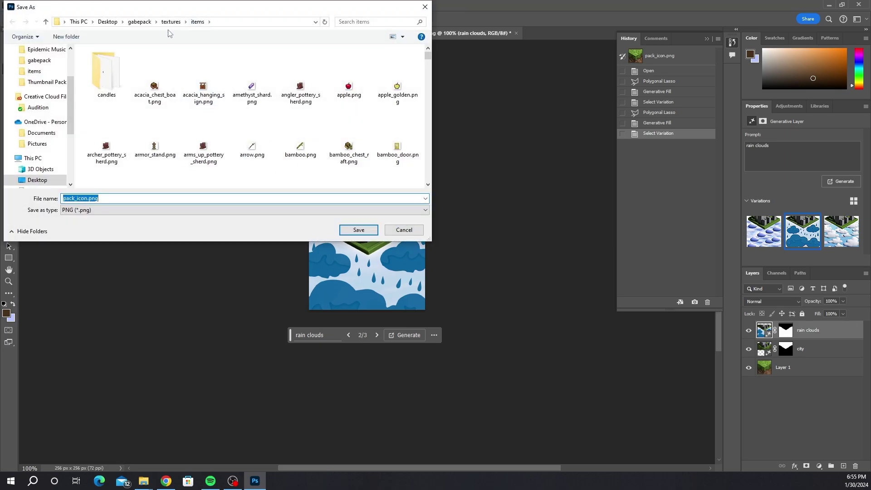
{"action": "left_click", "coordinate": [139, 21]}
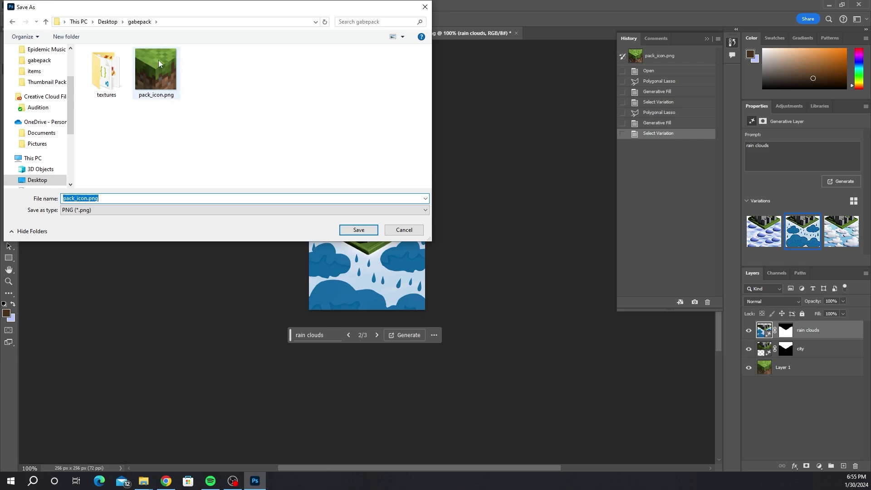
{"action": "left_click_drag", "start_coordinate": [177, 7], "coordinate": [301, 68]}
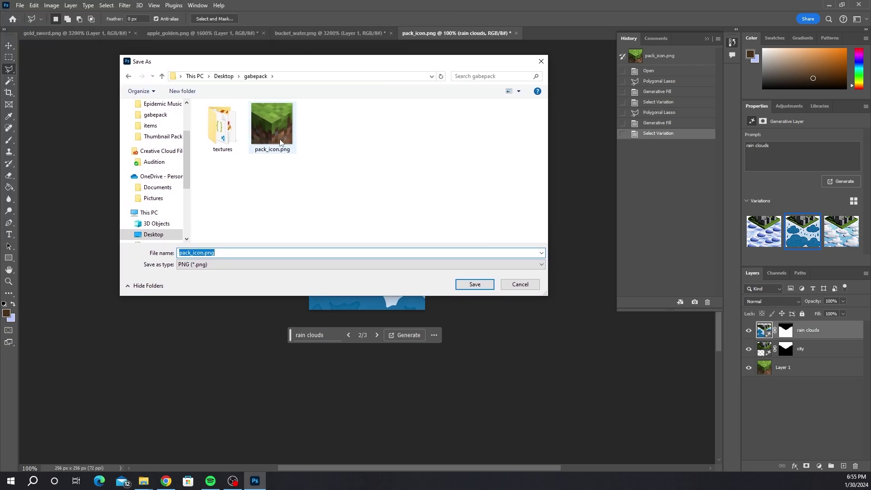
{"action": "left_click", "coordinate": [471, 286]}
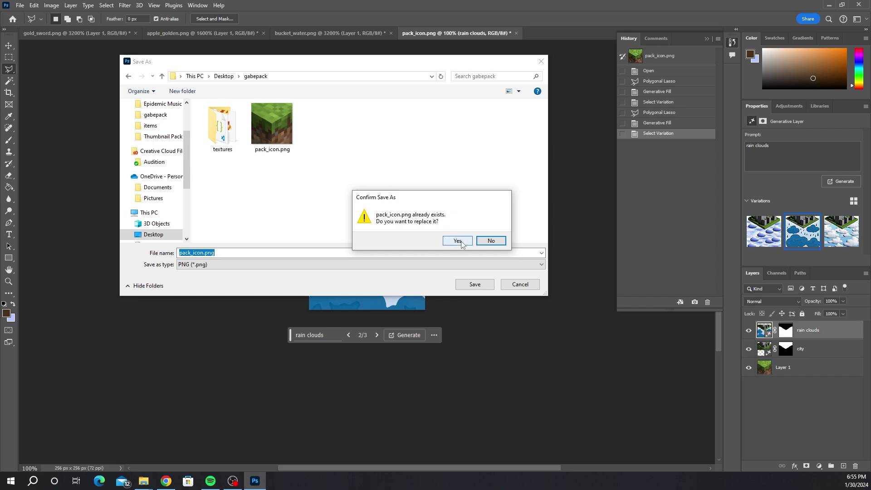
{"action": "left_click", "coordinate": [458, 240]}
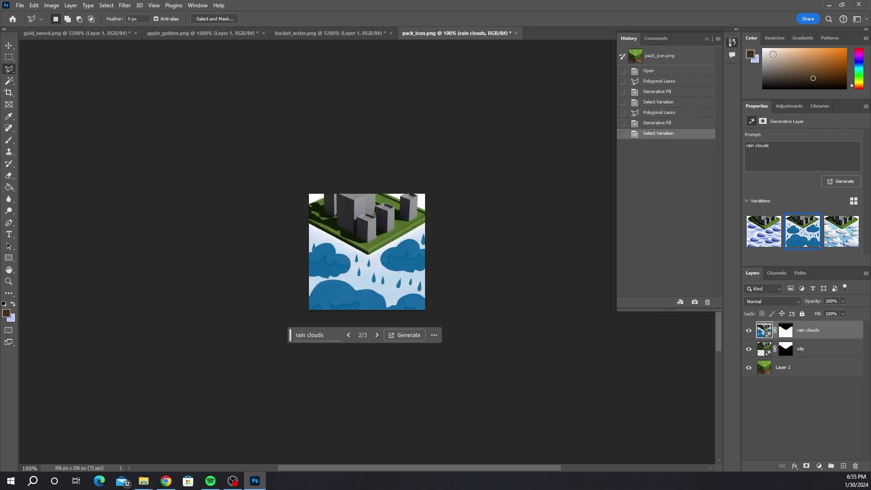
{"action": "left_click", "coordinate": [829, 5]}
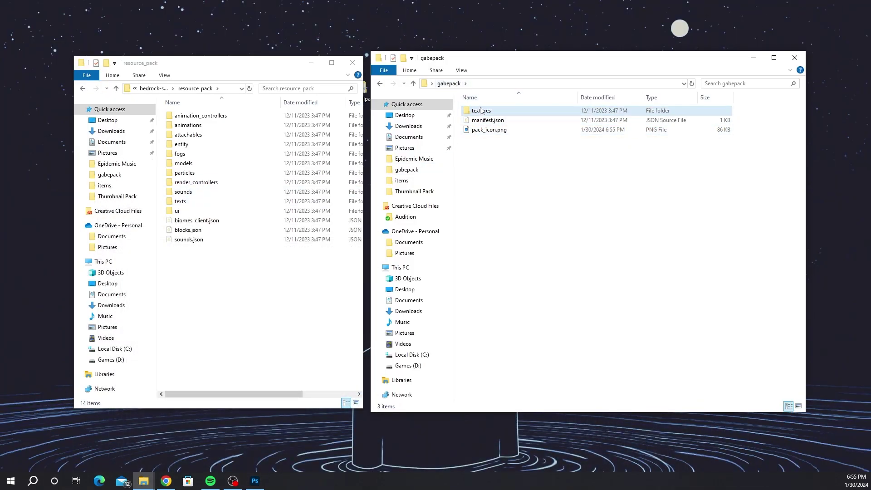
{"action": "left_click", "coordinate": [691, 84]}
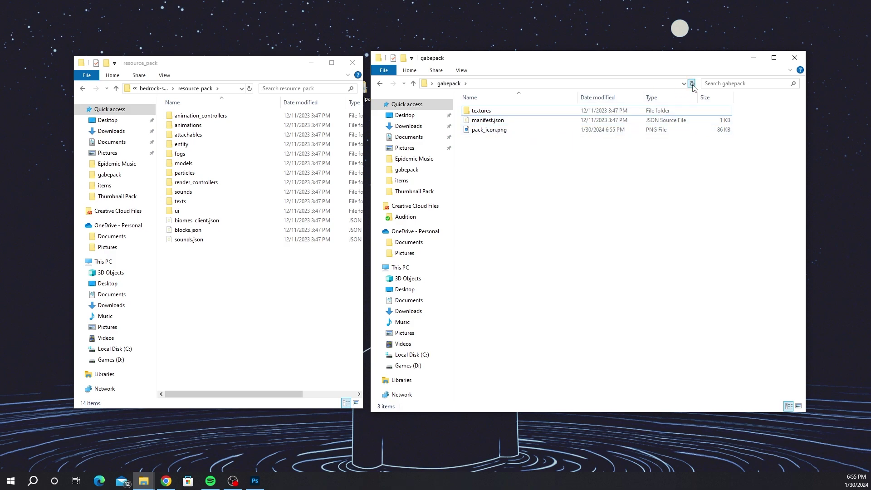
{"action": "double_click", "coordinate": [489, 130]}
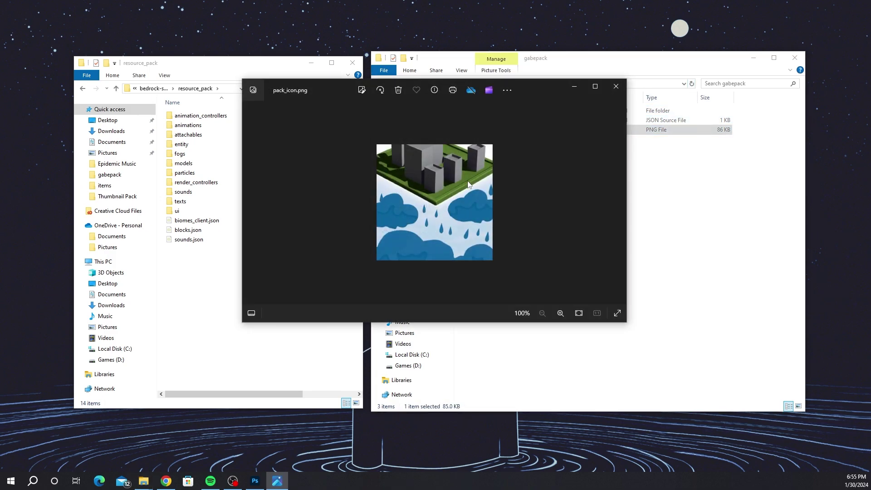
{"action": "left_click", "coordinate": [615, 87]}
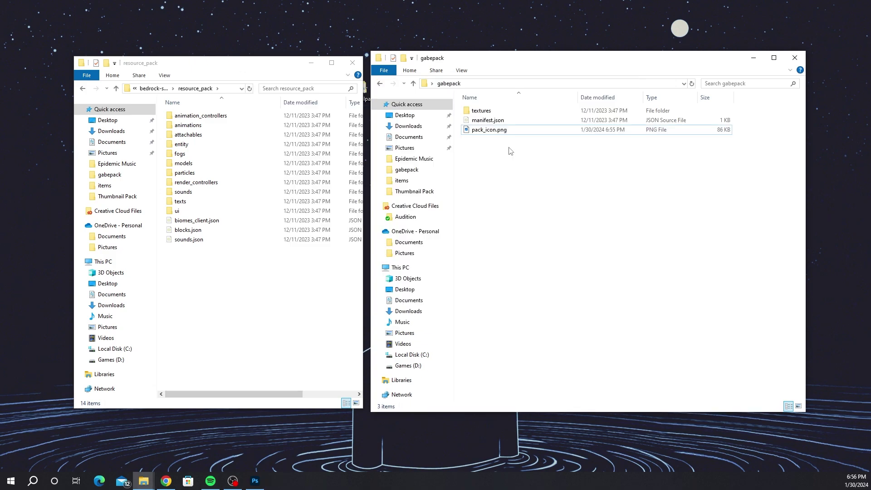
{"action": "left_click", "coordinate": [473, 121]}
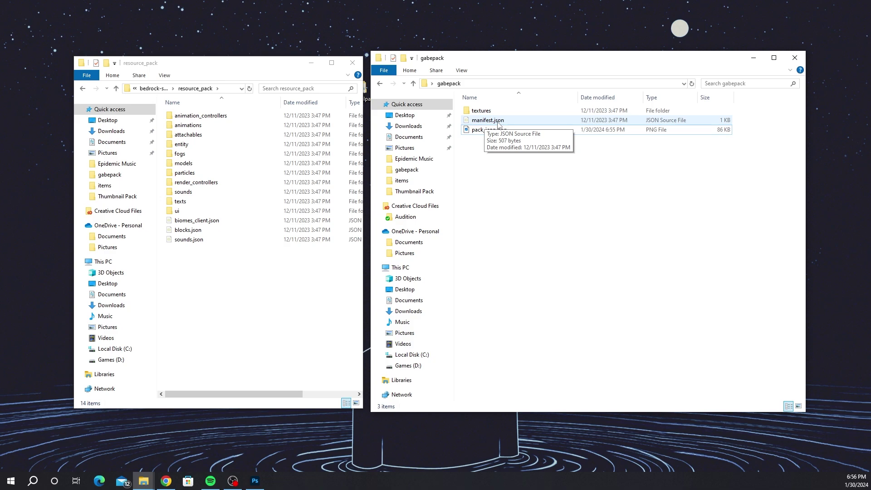
{"action": "left_click", "coordinate": [499, 123]}
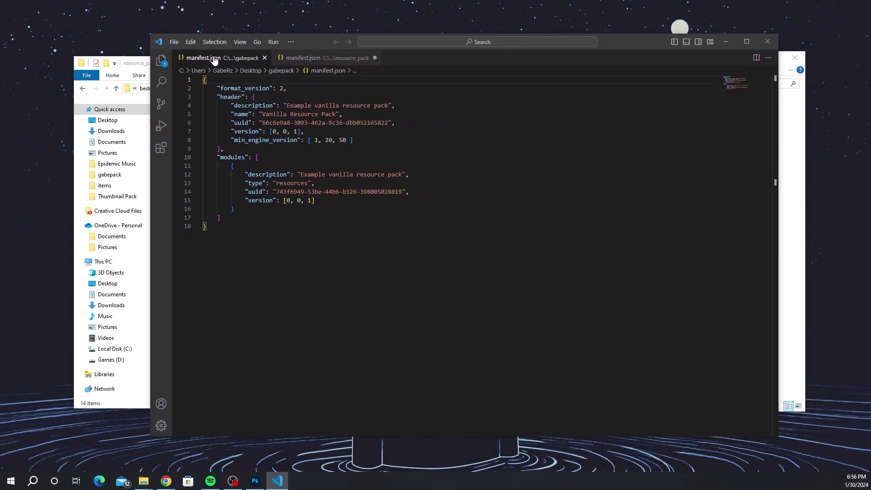
- Replace the manifest name 'Vanilla Resource Pack' on line 5 with 'Gabedala Pack'
{"action": "left_click", "coordinate": [349, 131]}
{"action": "double_click", "coordinate": [241, 115]}
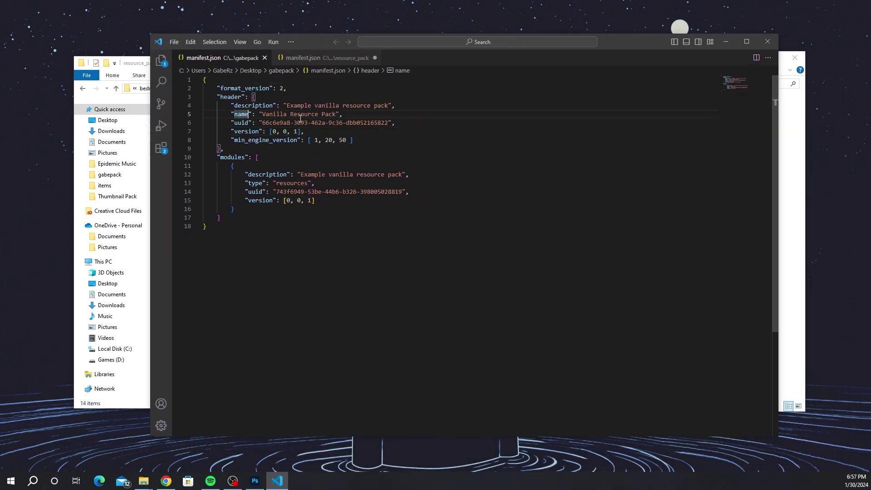
{"action": "left_click_drag", "start_coordinate": [336, 114], "coordinate": [263, 117]}
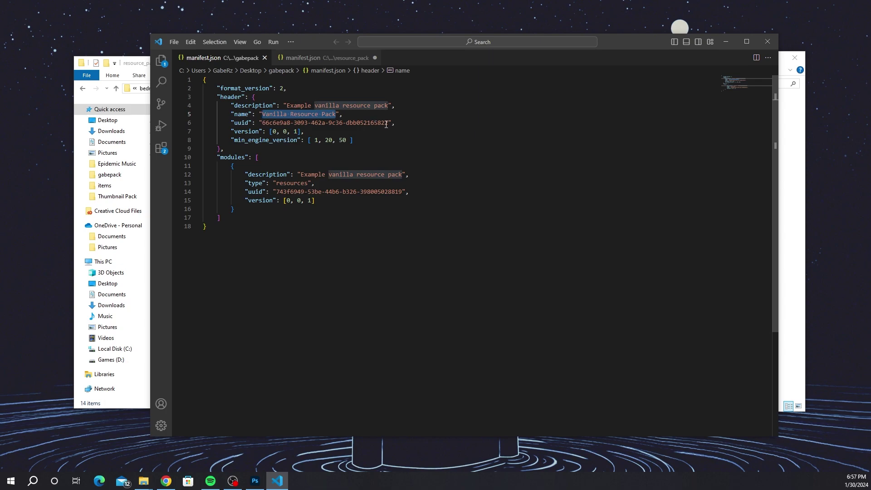
{"action": "type", "text": "Gabedala Pack"}
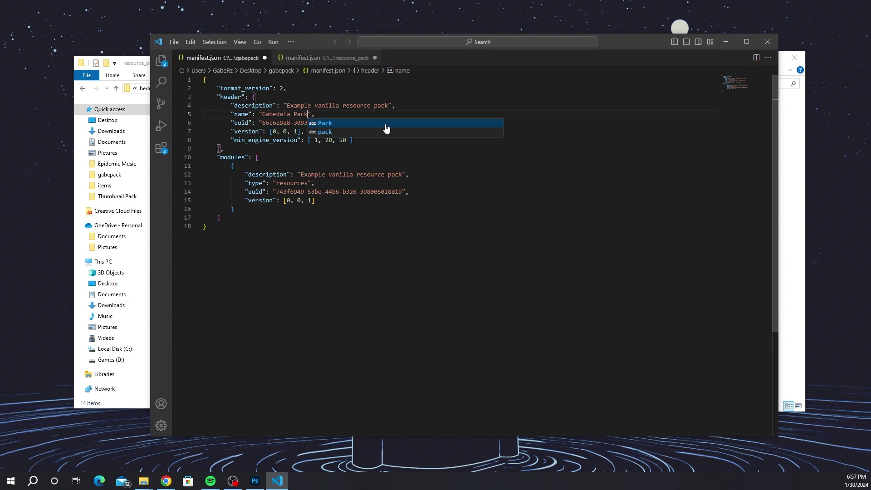
{"action": "left_click", "coordinate": [326, 254]}
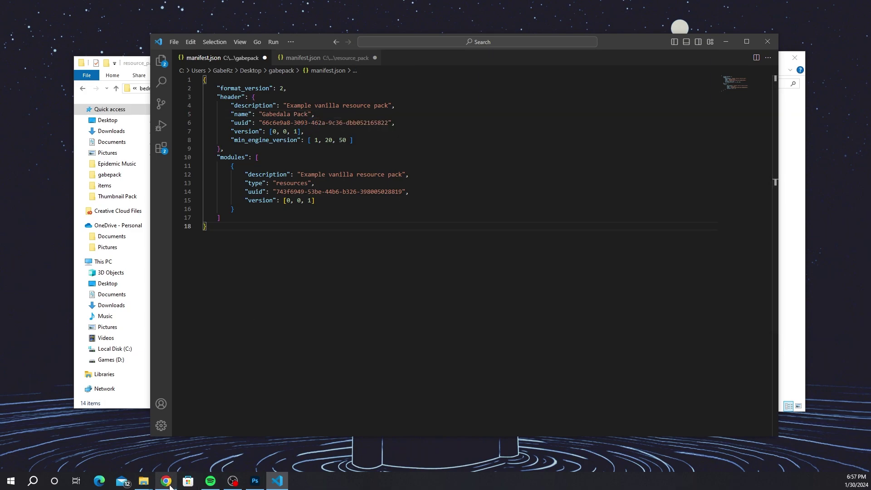
{"action": "left_click", "coordinate": [169, 484]}
- Generate a fresh UUID and paste it over the header uuid on line 6
{"action": "left_click", "coordinate": [522, 82]}
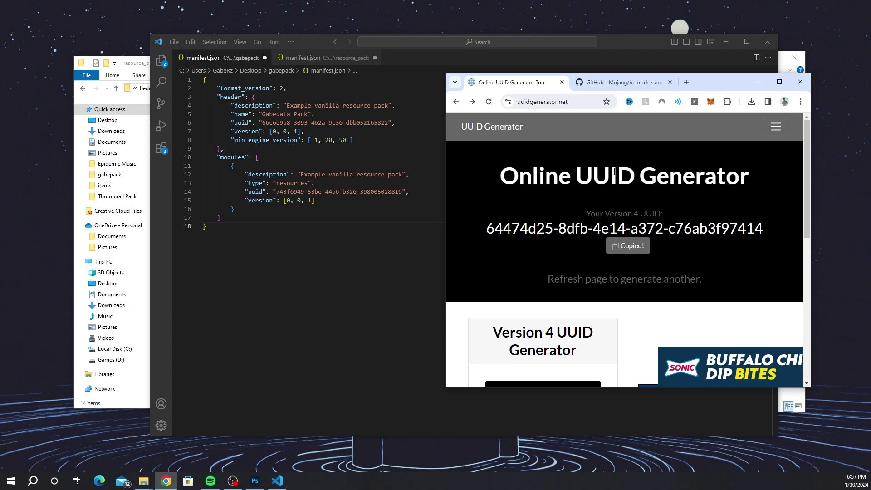
{"action": "left_click", "coordinate": [489, 104]}
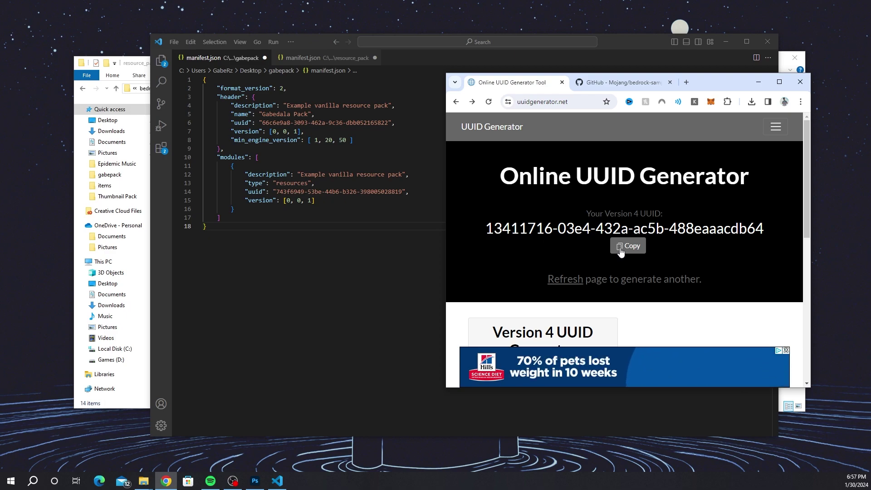
{"action": "left_click", "coordinate": [629, 248]}
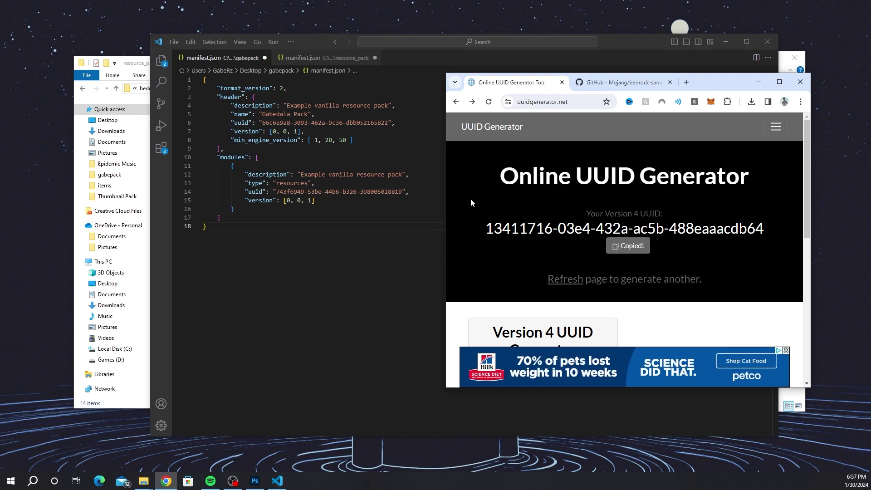
{"action": "left_click", "coordinate": [269, 124]}
{"action": "left_click_drag", "start_coordinate": [262, 123], "coordinate": [387, 124]}
{"action": "key", "text": "ctrl+v"}
- Generate a second UUID and paste it over the module uuid on line 14
{"action": "key", "text": "alt+Tab"}
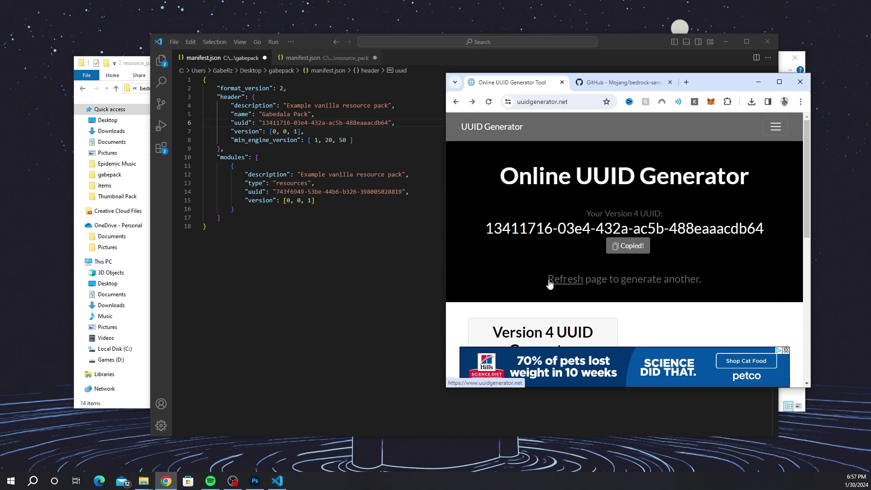
{"action": "left_click", "coordinate": [562, 282]}
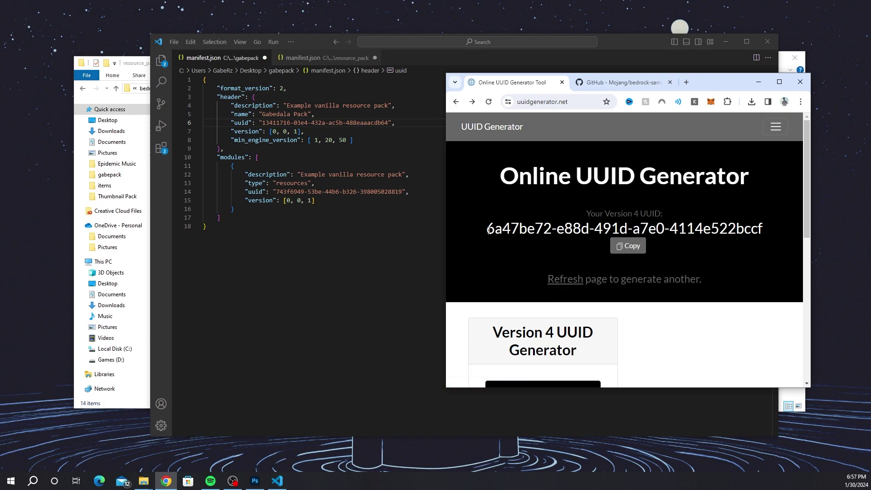
{"action": "left_click", "coordinate": [627, 245]}
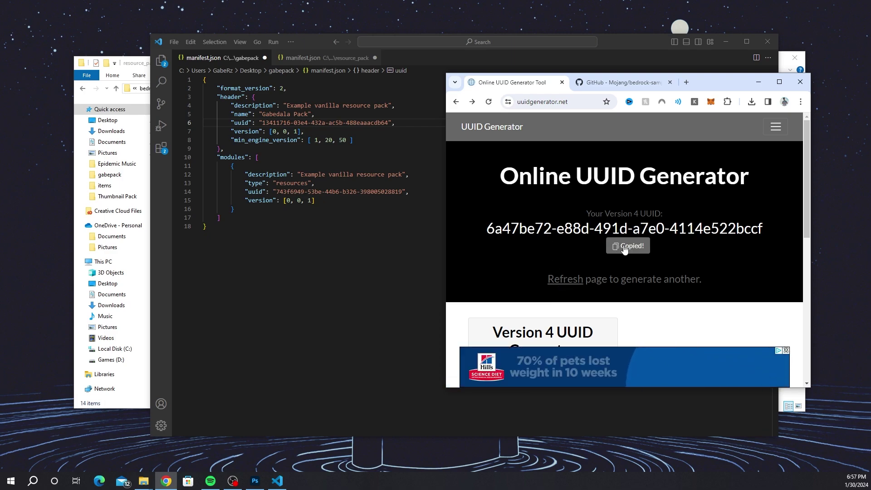
{"action": "left_click_drag", "start_coordinate": [278, 192], "coordinate": [405, 191]}
{"action": "key", "text": "ctrl+v"}
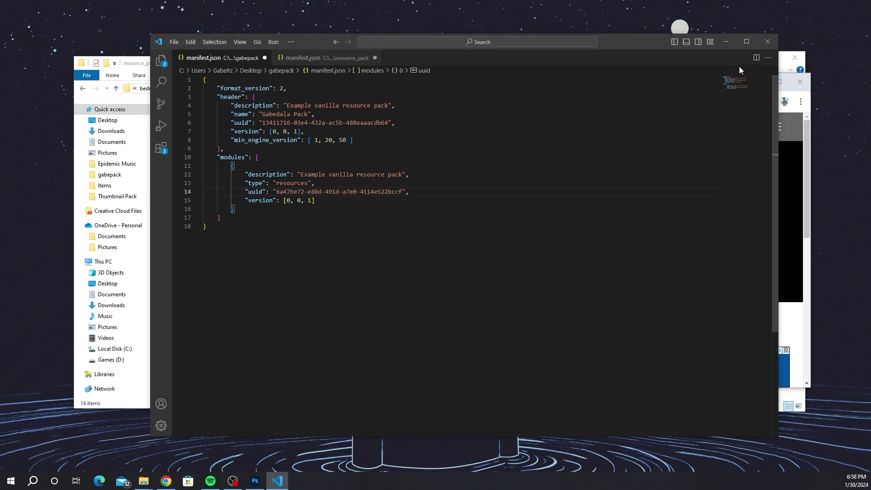
- Compress the three gabepack items into a zip archive named gabedalapack.zip
{"action": "left_click", "coordinate": [763, 42]}
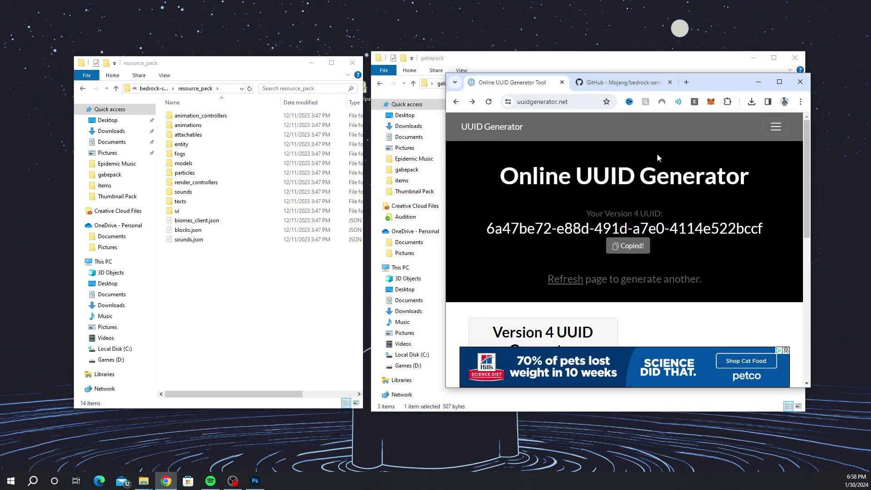
{"action": "left_click", "coordinate": [758, 82]}
{"action": "left_click_drag", "start_coordinate": [513, 150], "coordinate": [483, 115]}
{"action": "right_click", "coordinate": [484, 118]}
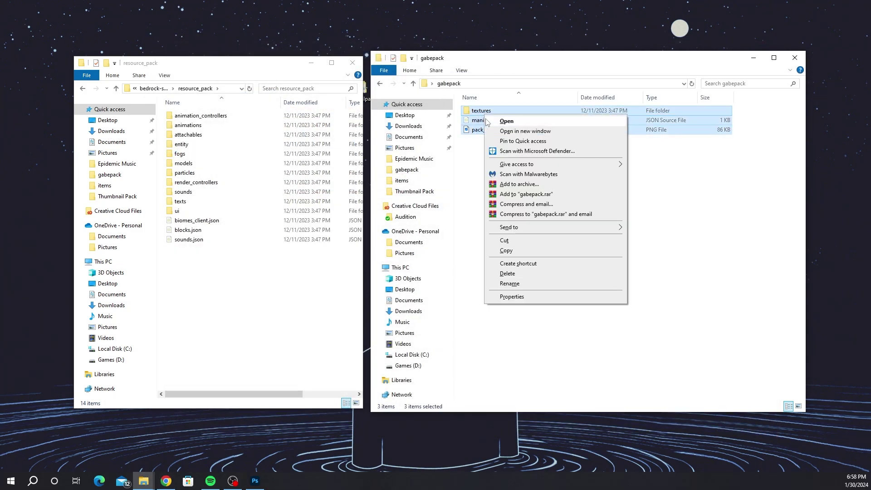
{"action": "mouse_move", "coordinate": [562, 226]}
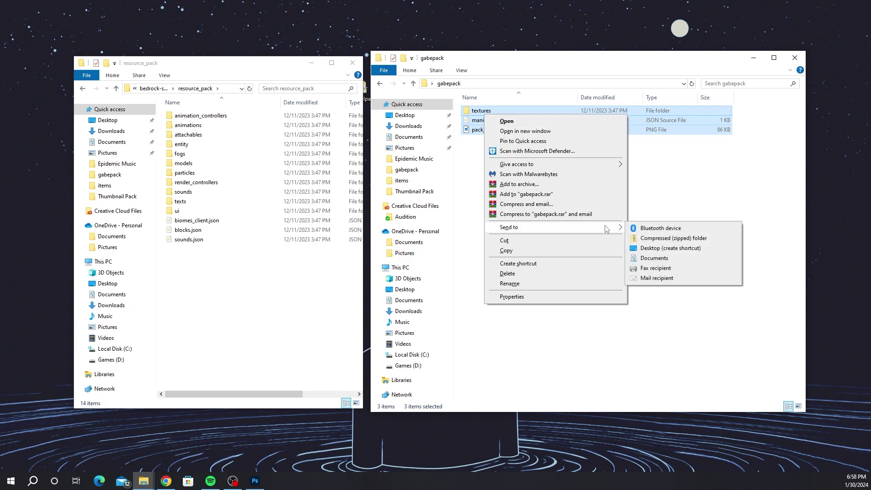
{"action": "left_click", "coordinate": [660, 237]}
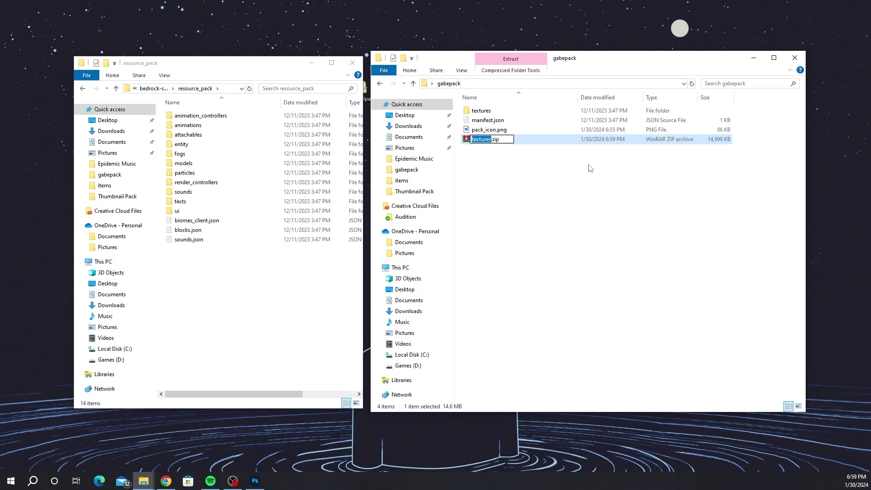
{"action": "type", "text": "gabedalapack"}
{"action": "left_click", "coordinate": [551, 146]}
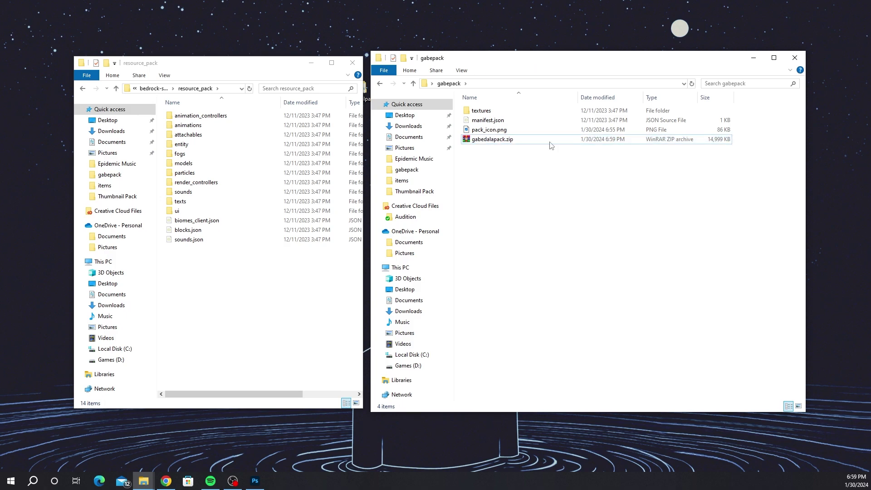
- Rename gabedalapack.zip to gabedalapack.mcpack, confirming the extension change warning
{"action": "left_click", "coordinate": [461, 71]}
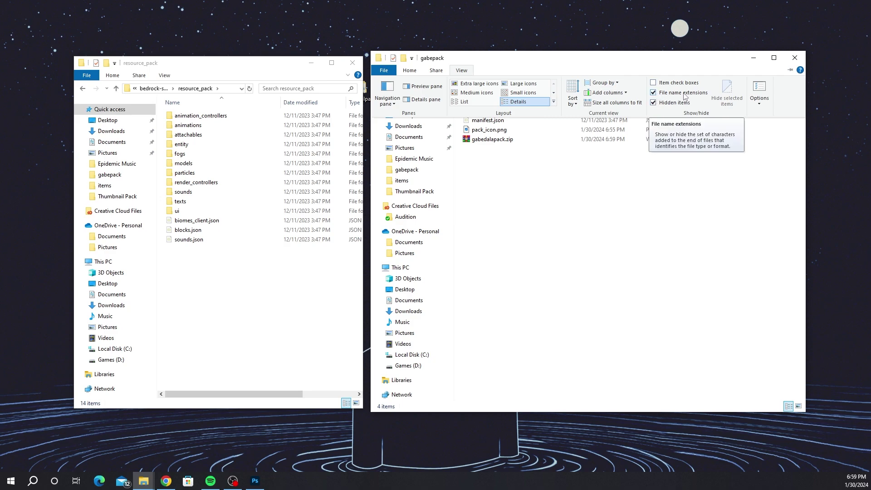
{"action": "left_click", "coordinate": [511, 140]}
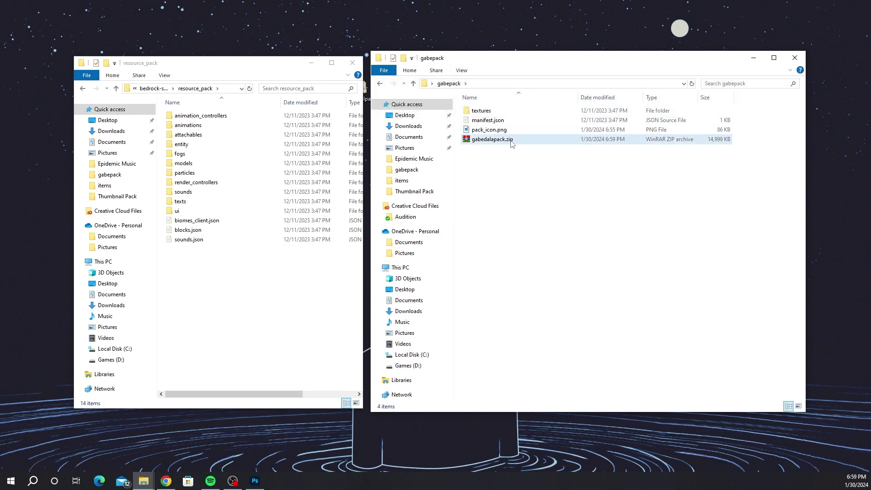
{"action": "left_click", "coordinate": [513, 142]}
{"action": "left_click", "coordinate": [526, 140]}
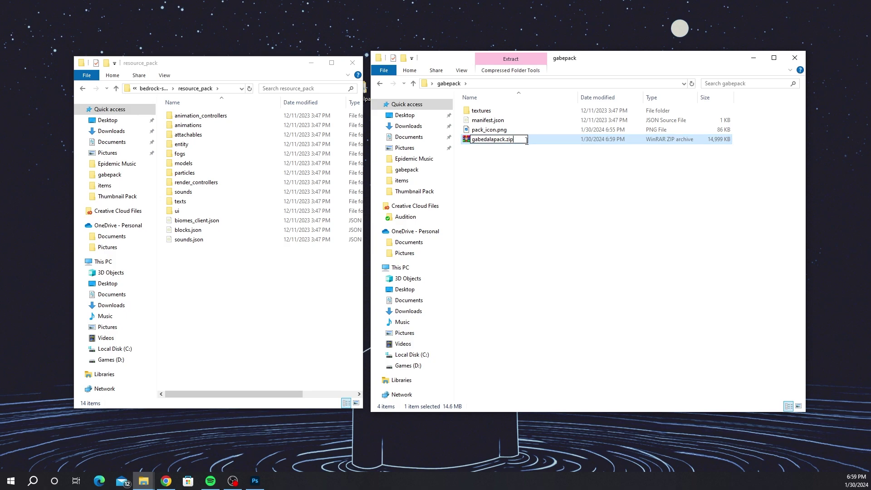
{"action": "key", "text": "BackSpace"}
{"action": "key", "text": "BackSpace"}
{"action": "key", "text": "BackSpace"}
{"action": "type", "text": "mcpack"}
{"action": "key", "text": "Return"}
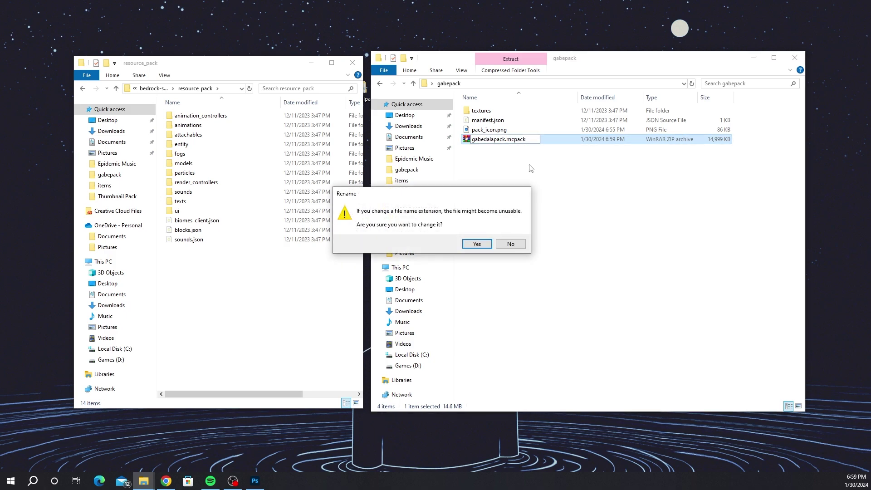
{"action": "left_click", "coordinate": [483, 246]}
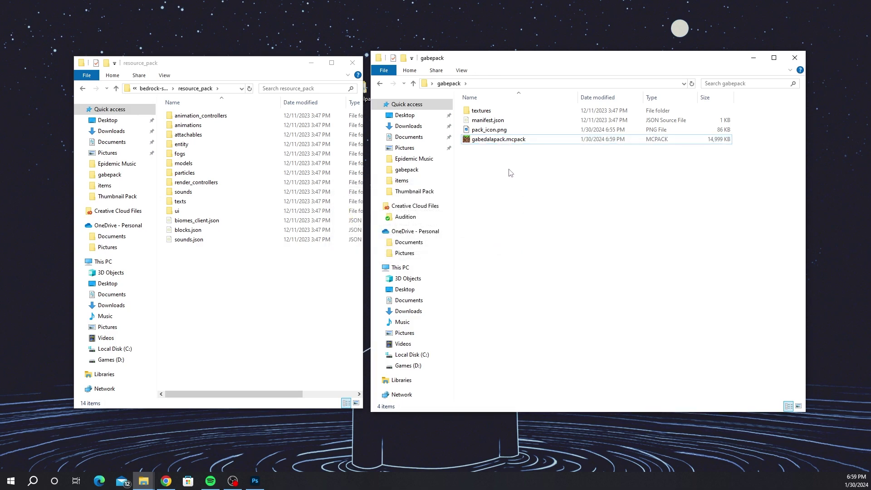
- Import the .mcpack into Minecraft and go to the Global Resources settings
{"action": "double_click", "coordinate": [475, 141]}
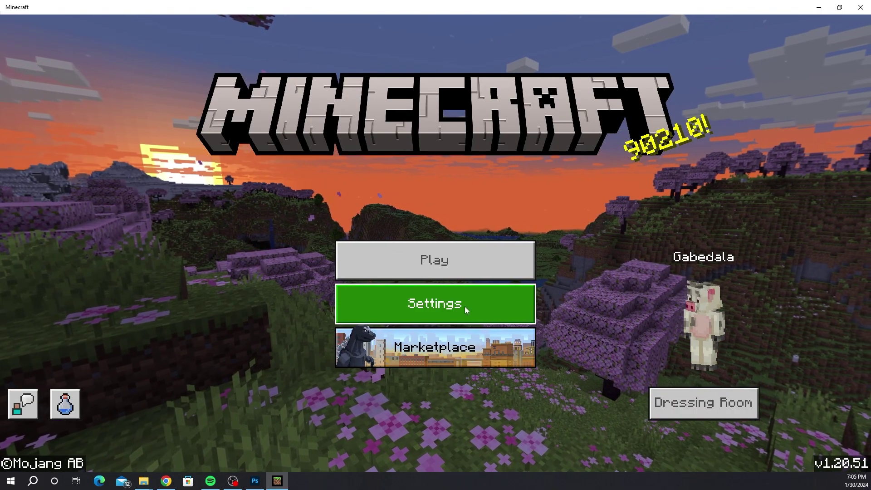
{"action": "left_click", "coordinate": [448, 295]}
{"action": "scroll", "coordinate": [198, 259], "scroll_direction": "down", "scroll_amount": 5}
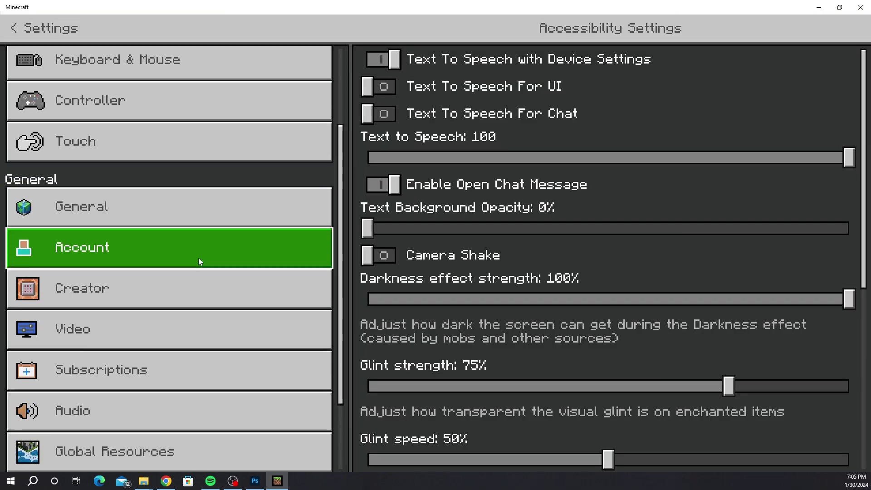
{"action": "left_click", "coordinate": [131, 358]}
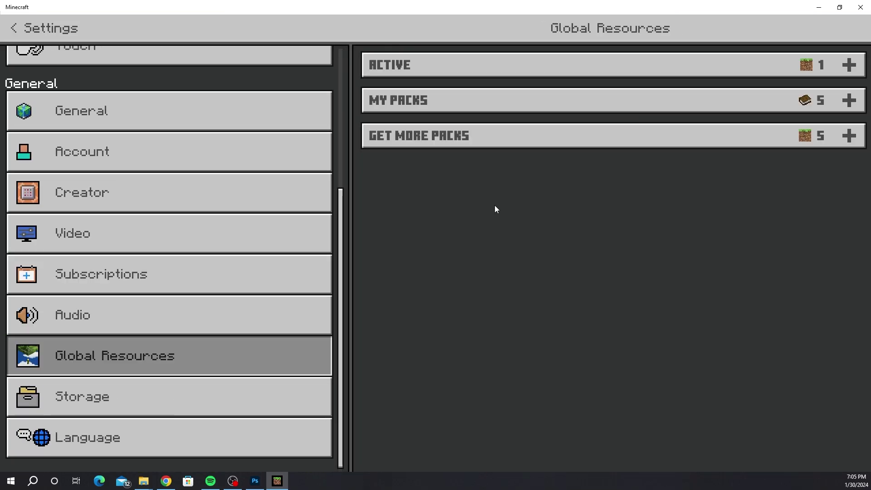
- Activate the custom pack from My Packs, verify it is active, and return to the main menu
{"action": "left_click", "coordinate": [527, 98]}
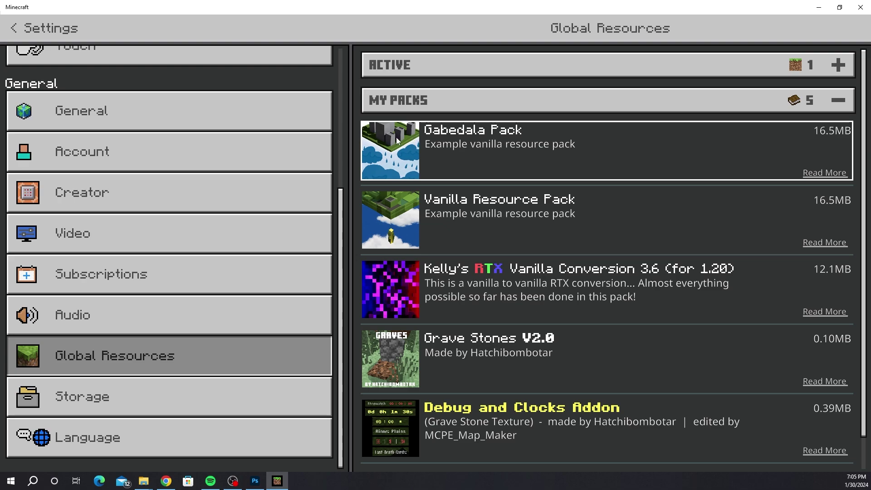
{"action": "left_click", "coordinate": [412, 154]}
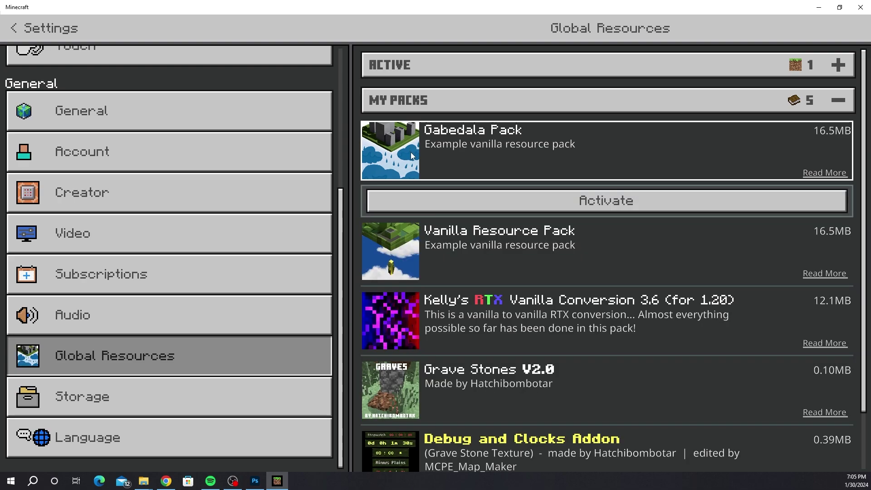
{"action": "left_click", "coordinate": [637, 201]}
{"action": "left_click", "coordinate": [513, 66]}
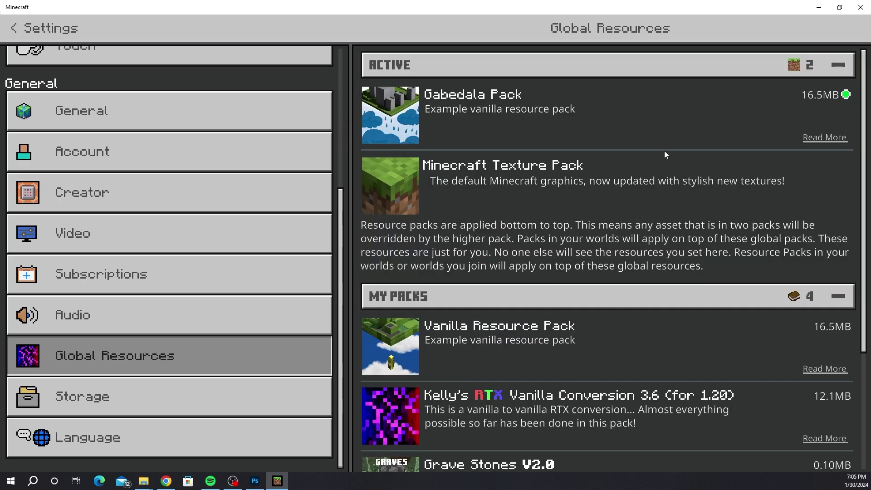
{"action": "left_click", "coordinate": [15, 31]}
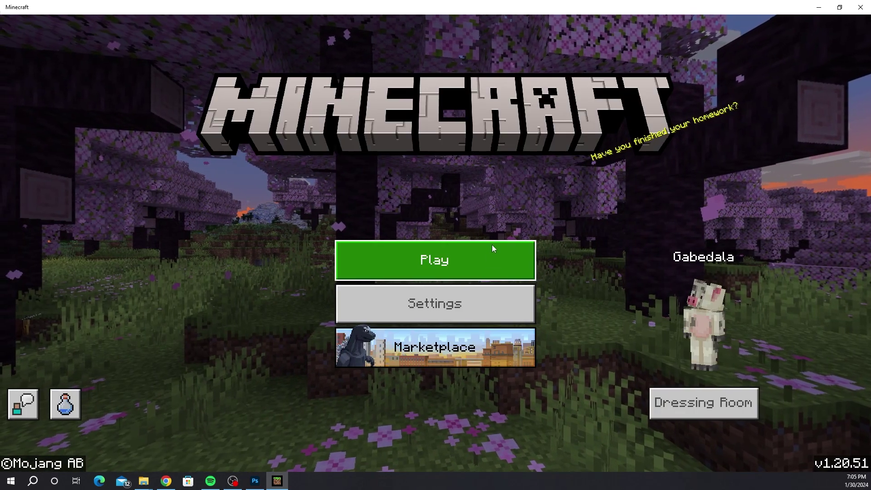
- Load the McVideos world and give the player a golden apple via a chat command
{"action": "left_click", "coordinate": [492, 247]}
{"action": "left_click", "coordinate": [371, 241]}
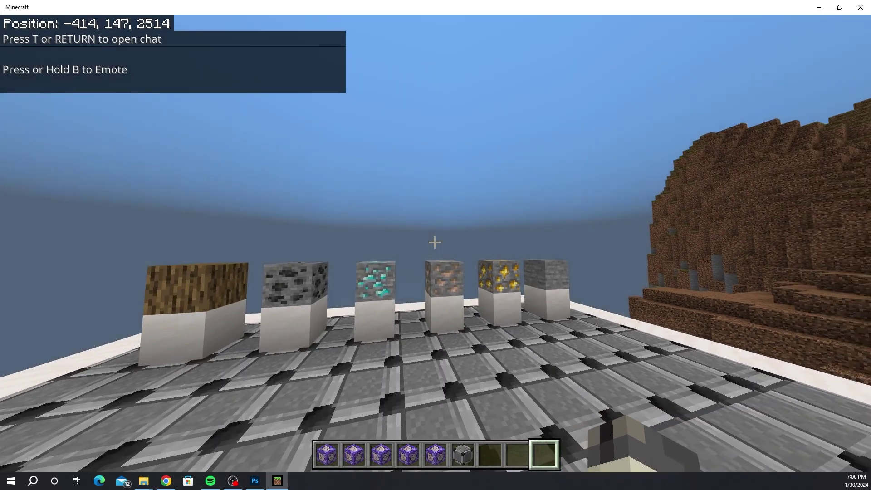
{"action": "key", "text": "e"}
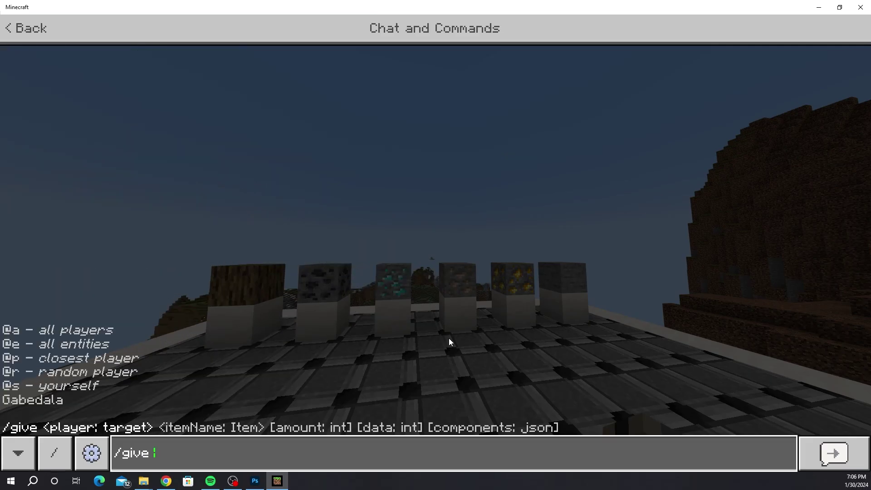
{"action": "type", "text": "Gabedala "}
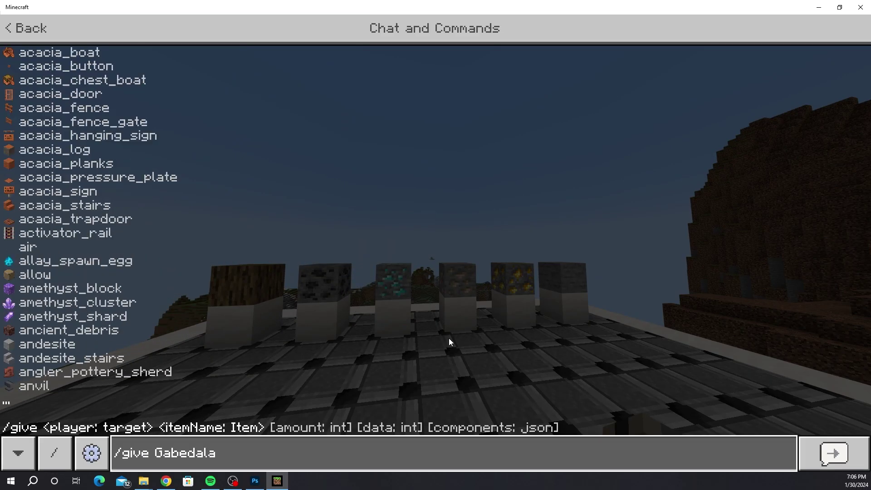
{"action": "type", "text": "golden_apple"}
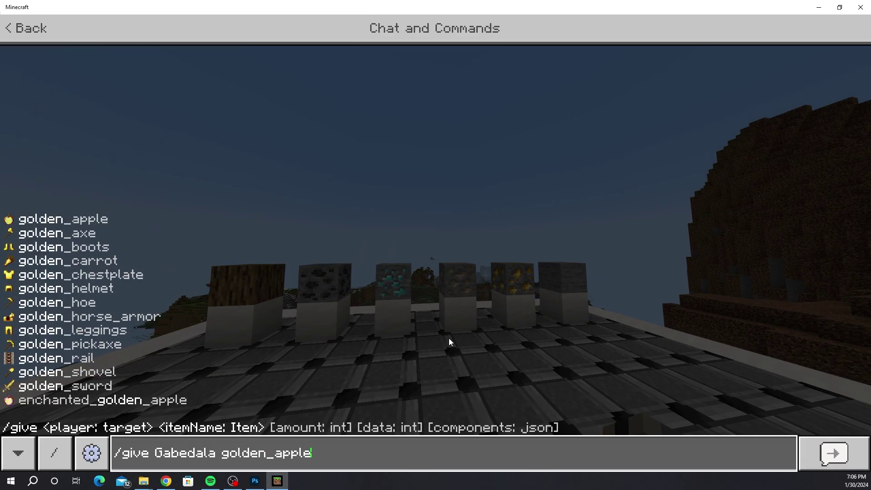
{"action": "key", "text": "Return"}
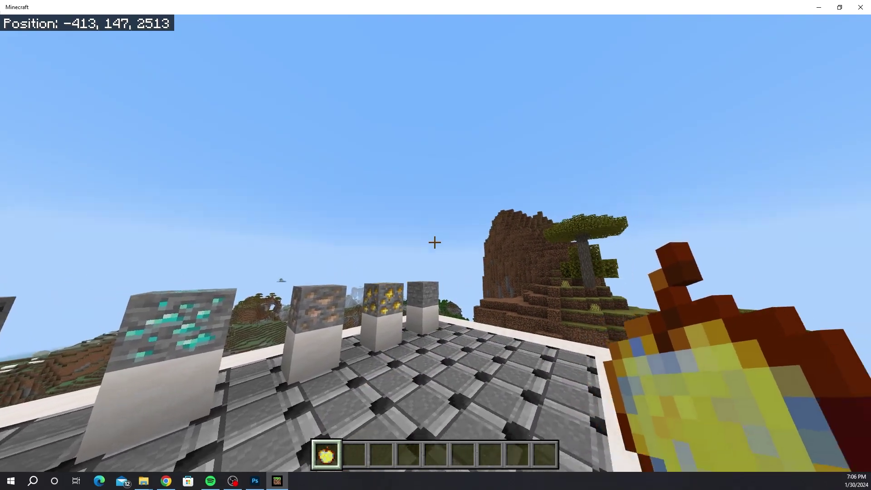
- Drop the golden apple, pick it back up, and throw it on the floor
{"action": "key", "text": "q"}
{"action": "key", "text": "w"}
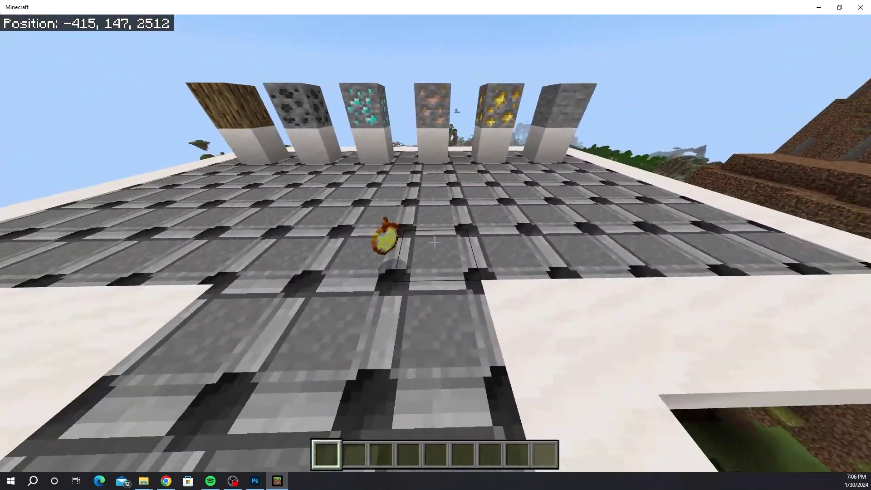
{"action": "key", "text": "q"}
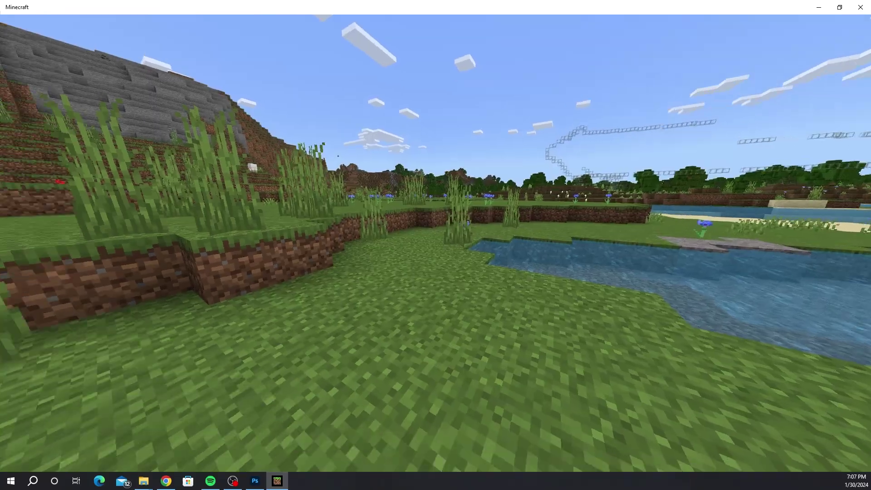
- Drop the wooden sword and move into position holding the golden sword near the item frames
{"action": "key", "text": "q"}
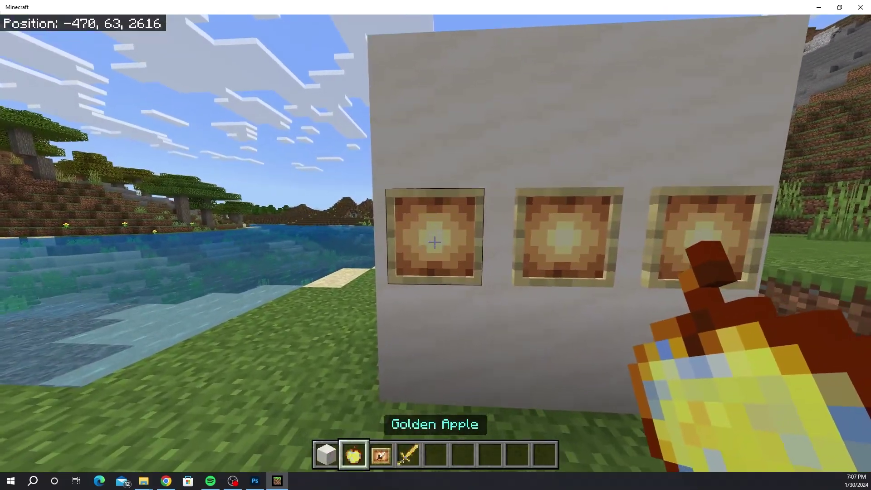
{"action": "key", "text": "s"}
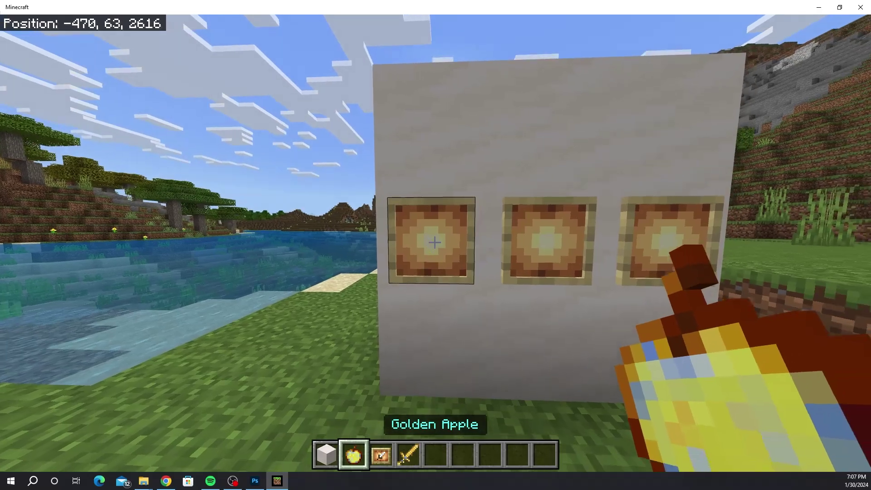
{"action": "key", "text": "4"}
{"action": "key", "text": "w"}
{"action": "scroll", "coordinate": [435, 245], "scroll_direction": "down", "scroll_amount": 2}
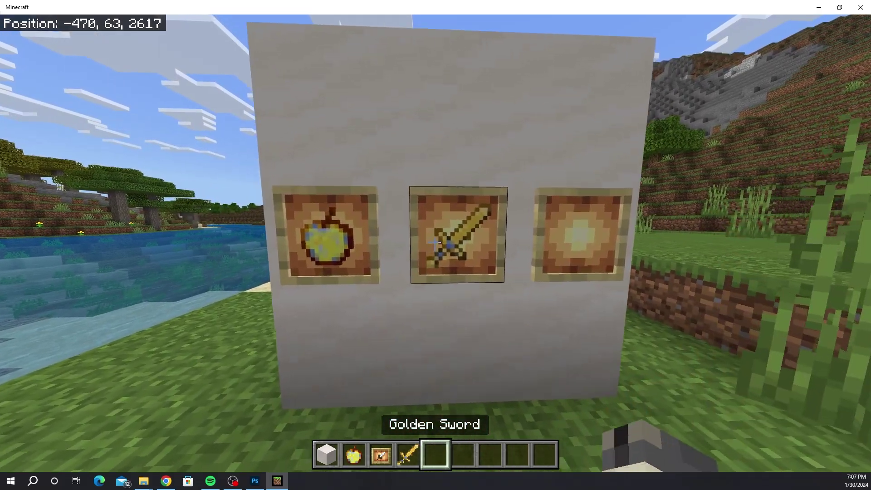
{"action": "key", "text": "a"}
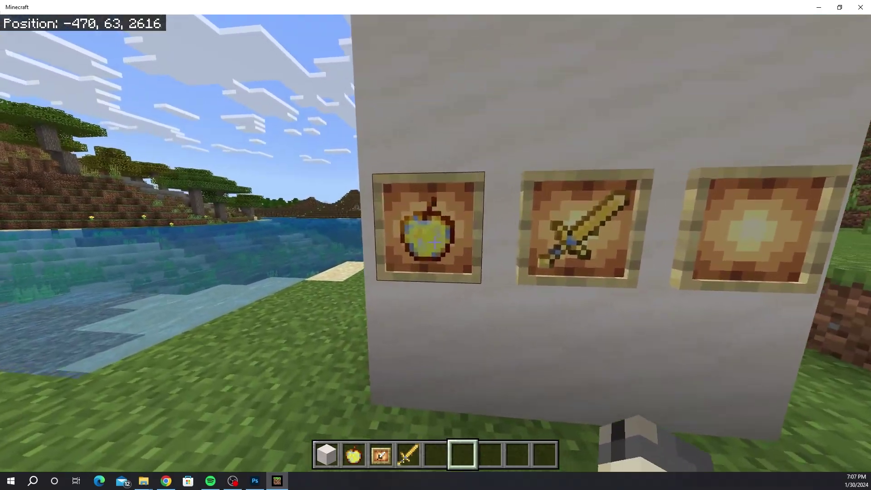
{"action": "key", "text": "s"}
- Search 'buck' in the creative inventory, take a water bucket, and inspect the three framed items
{"action": "key", "text": "e"}
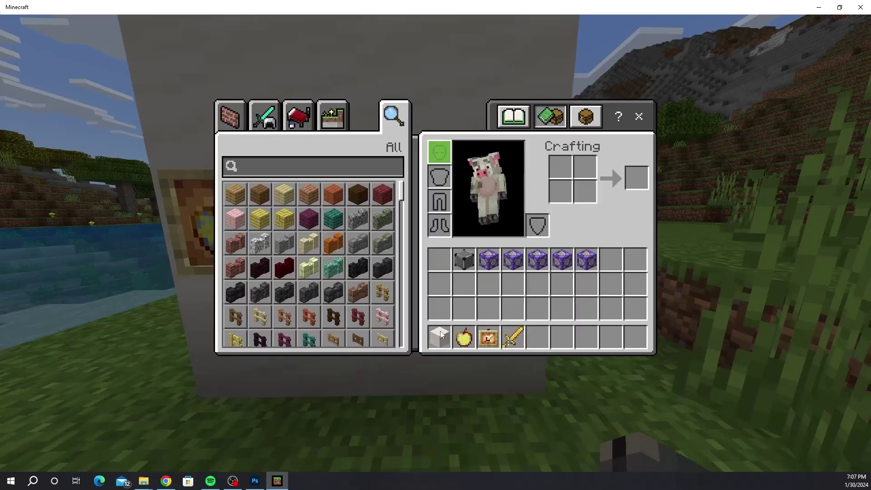
{"action": "left_click", "coordinate": [310, 169]}
{"action": "type", "text": "buck"}
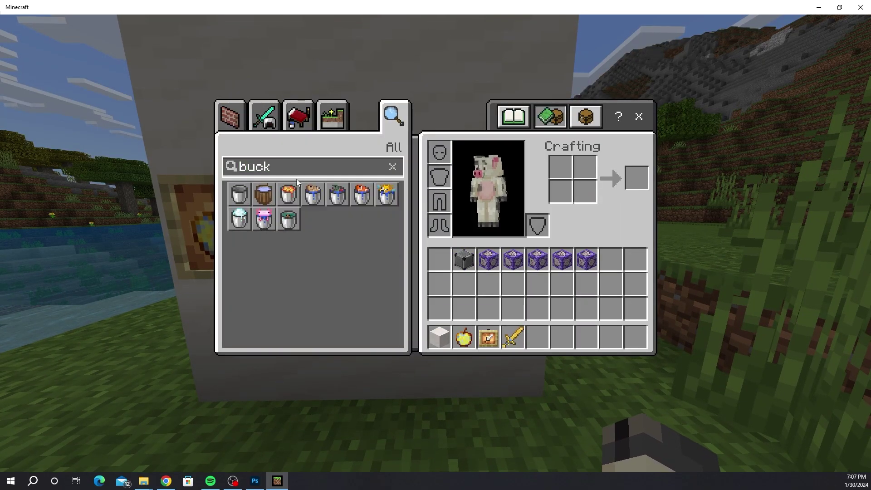
{"action": "left_click", "coordinate": [264, 194]}
{"action": "key", "text": "e"}
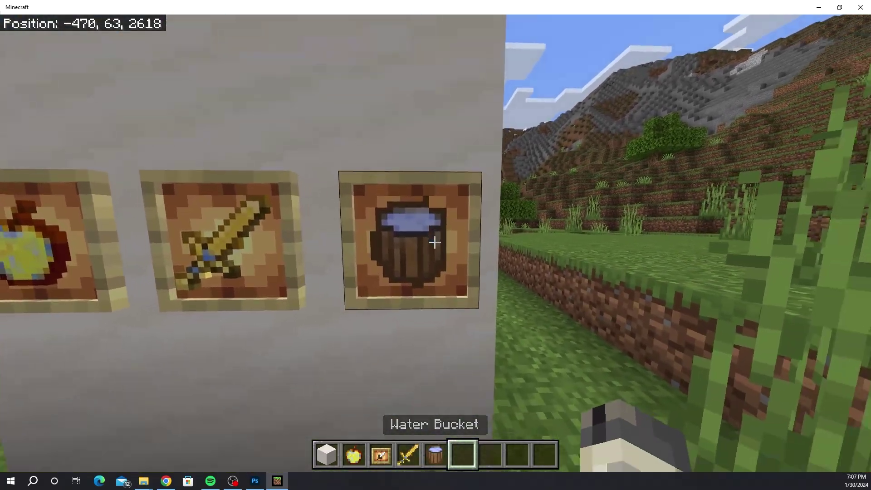
{"action": "key", "text": "s"}
{"action": "key", "text": "s"}
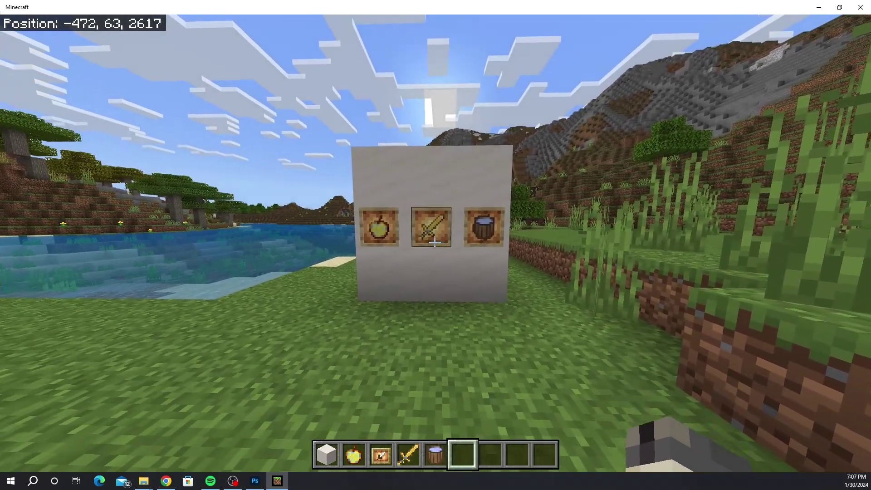
{"action": "key", "text": "w"}
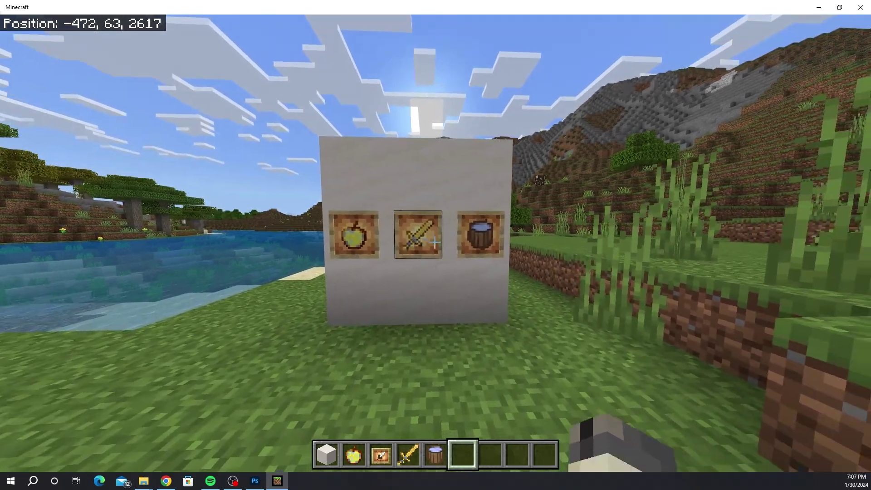
{"action": "key", "text": "w"}
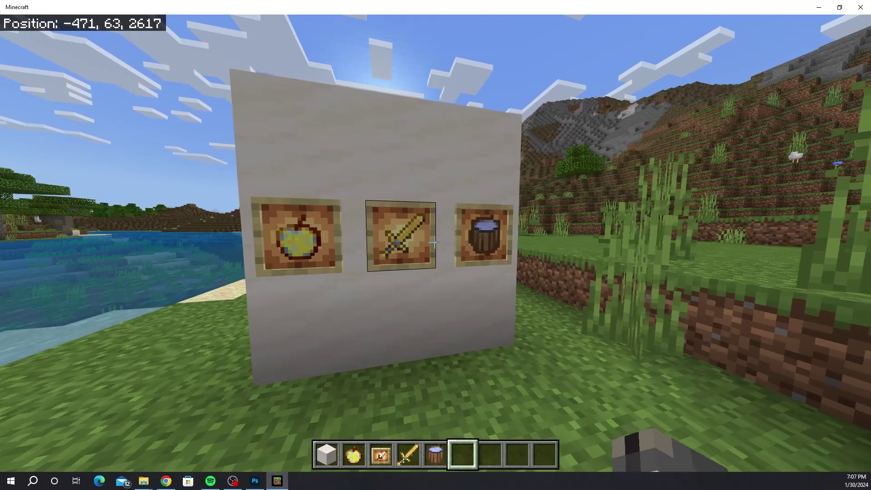